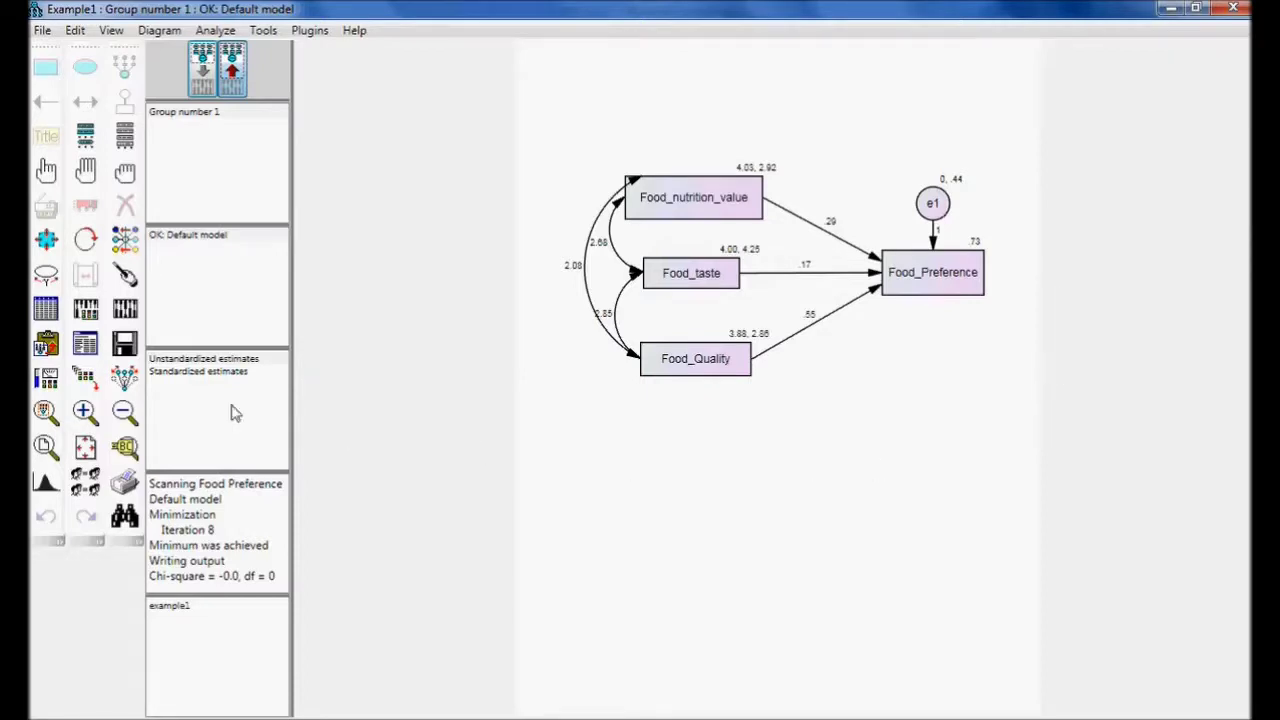
Compare the PowerPoint slides on distinct sample moments and parameters to be estimated with the Amos path diagram of the food preference model
{"action": "left_click", "coordinate": [86, 360]}
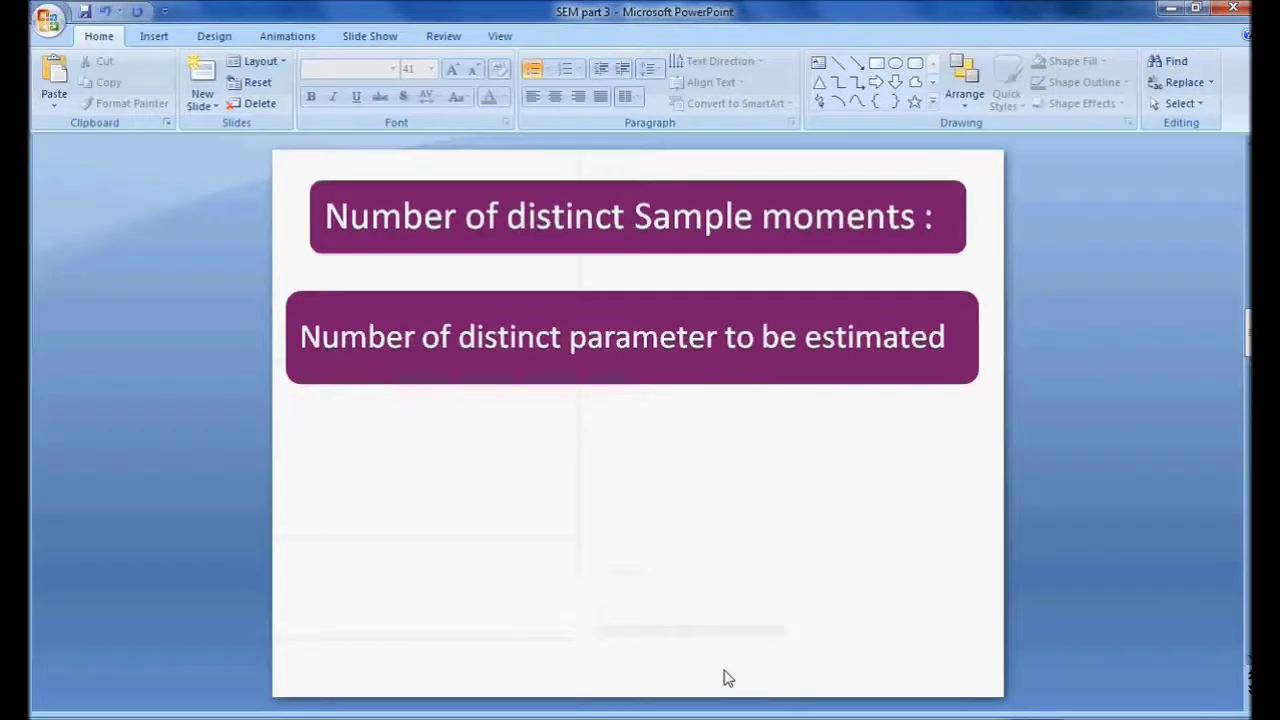
{"action": "key", "text": "Page_Down"}
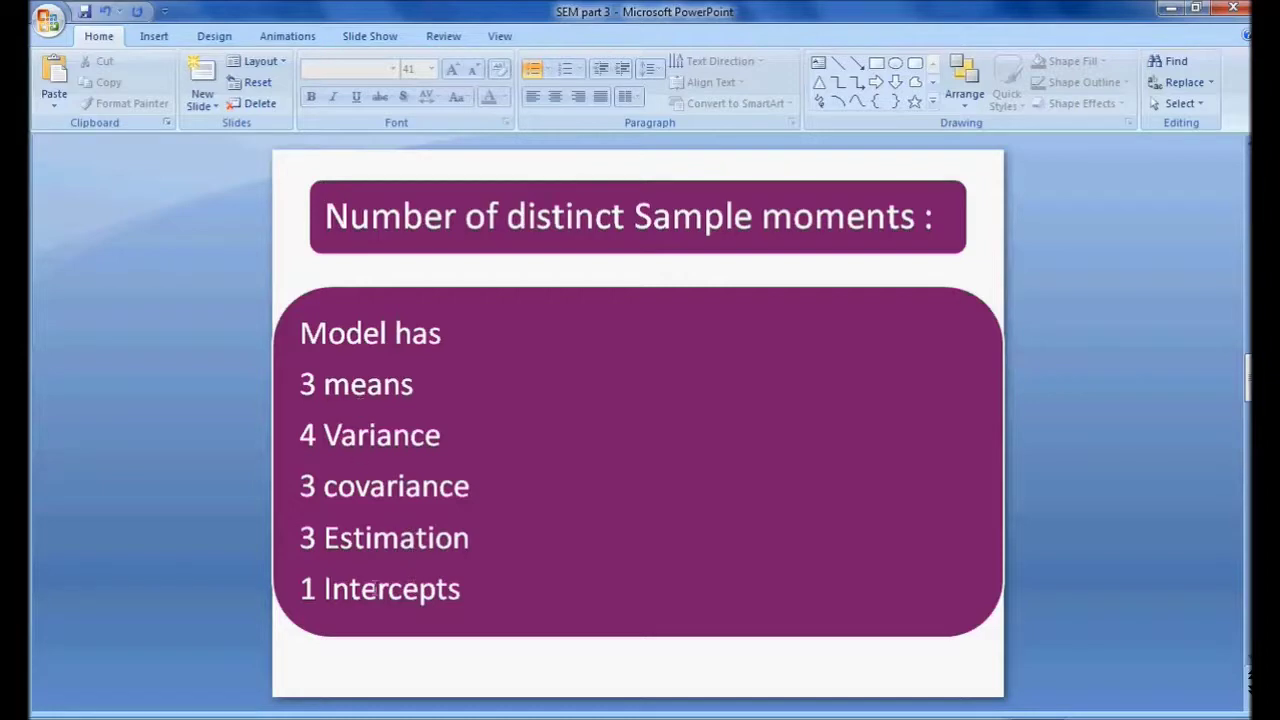
{"action": "left_click", "coordinate": [371, 677]}
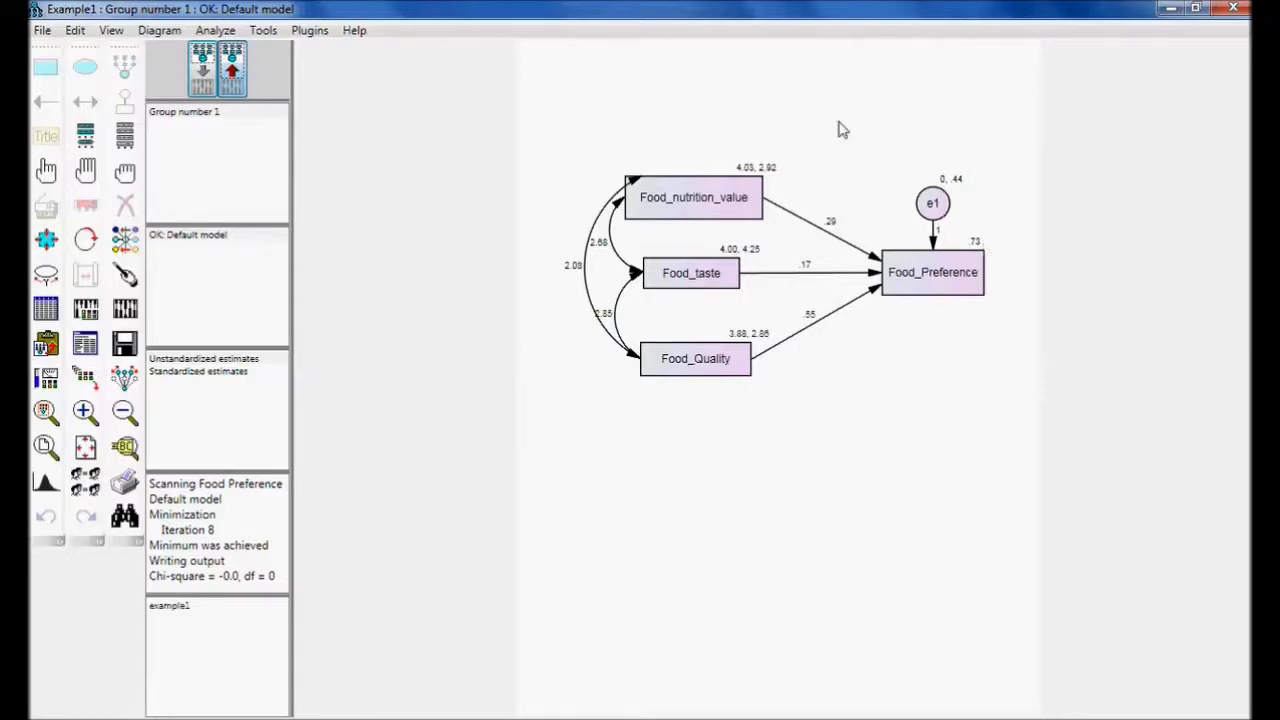
{"action": "key", "text": "alt+Tab"}
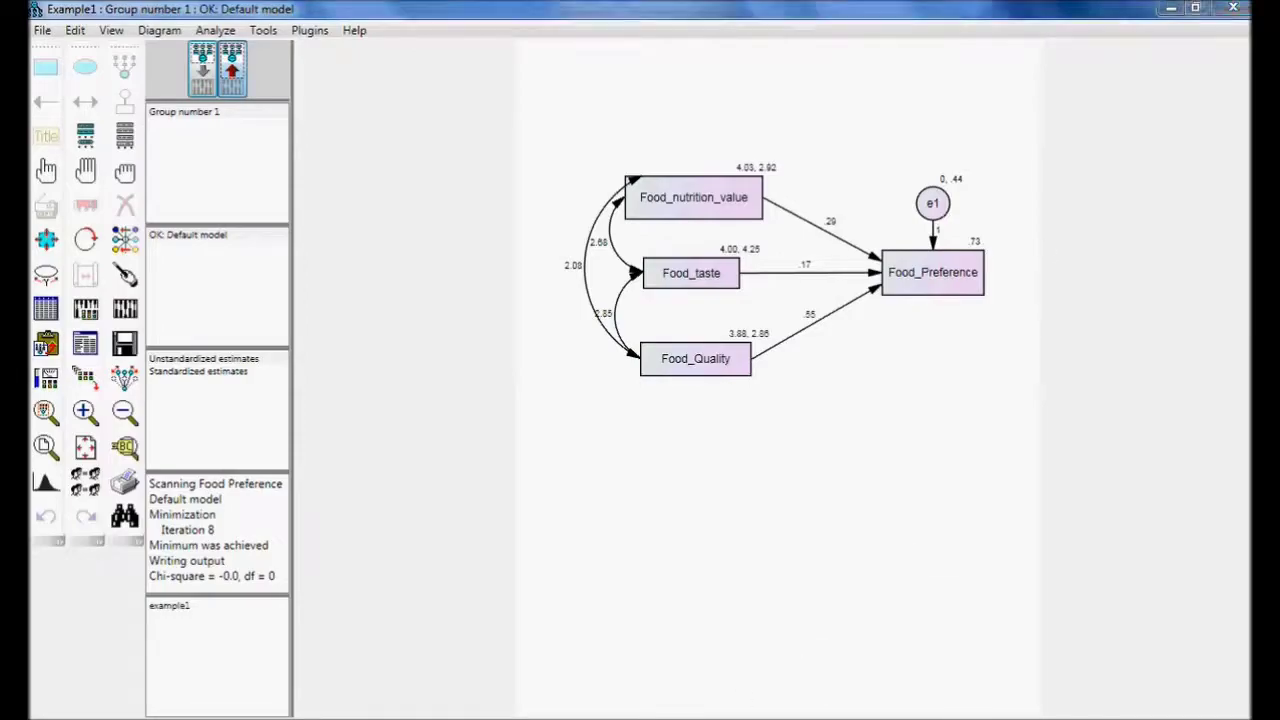
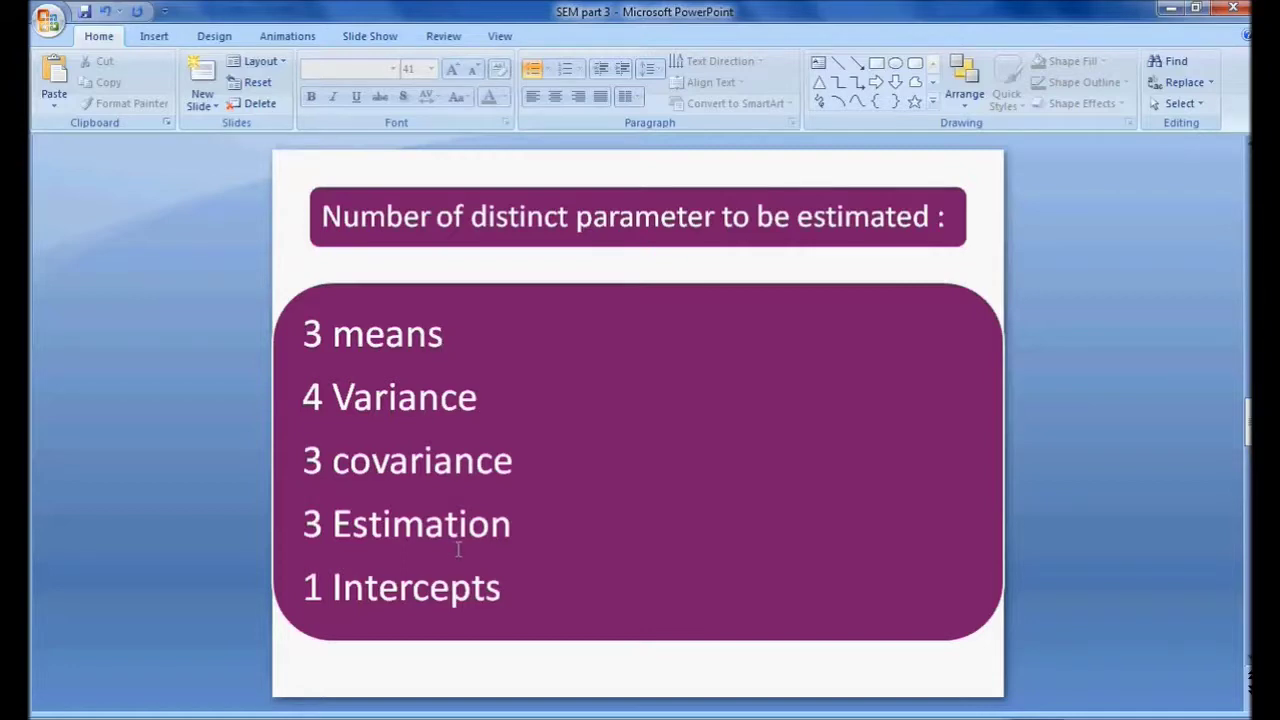
{"action": "key", "text": "alt+Tab"}
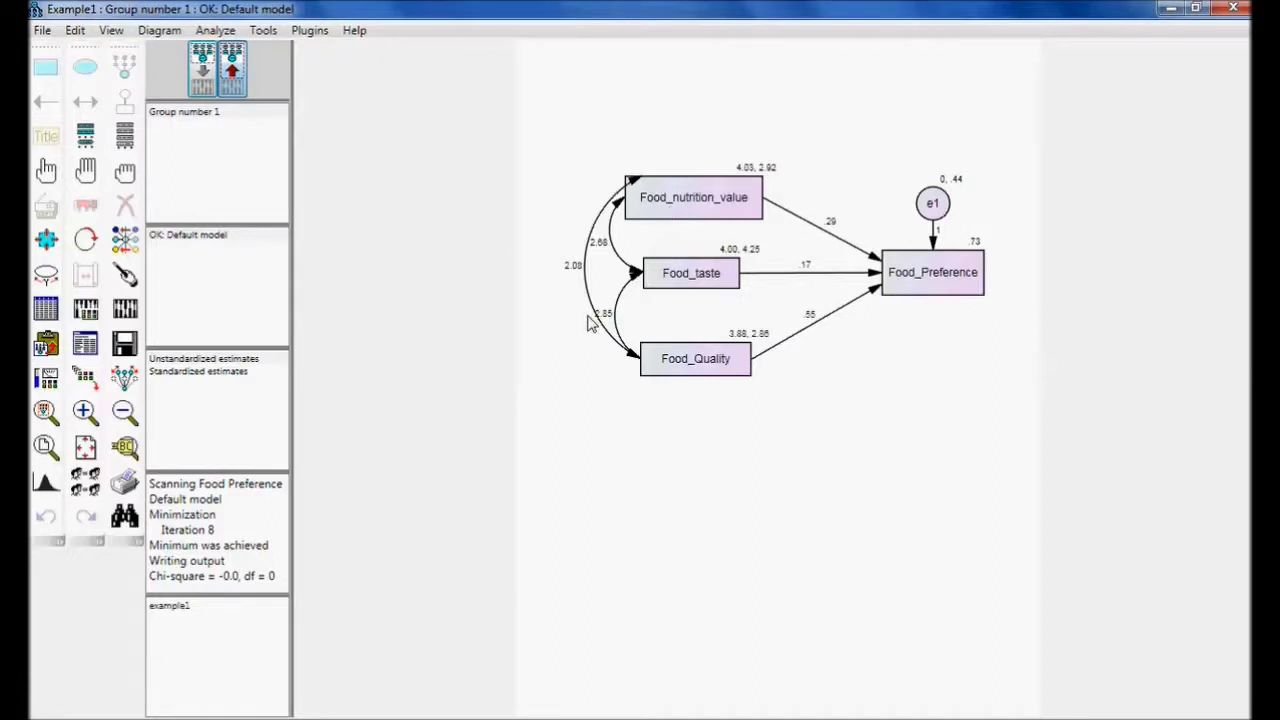
Open the Amos text output and review the Model Fit, Estimates and Notes for Model results
{"action": "key", "text": "F10"}
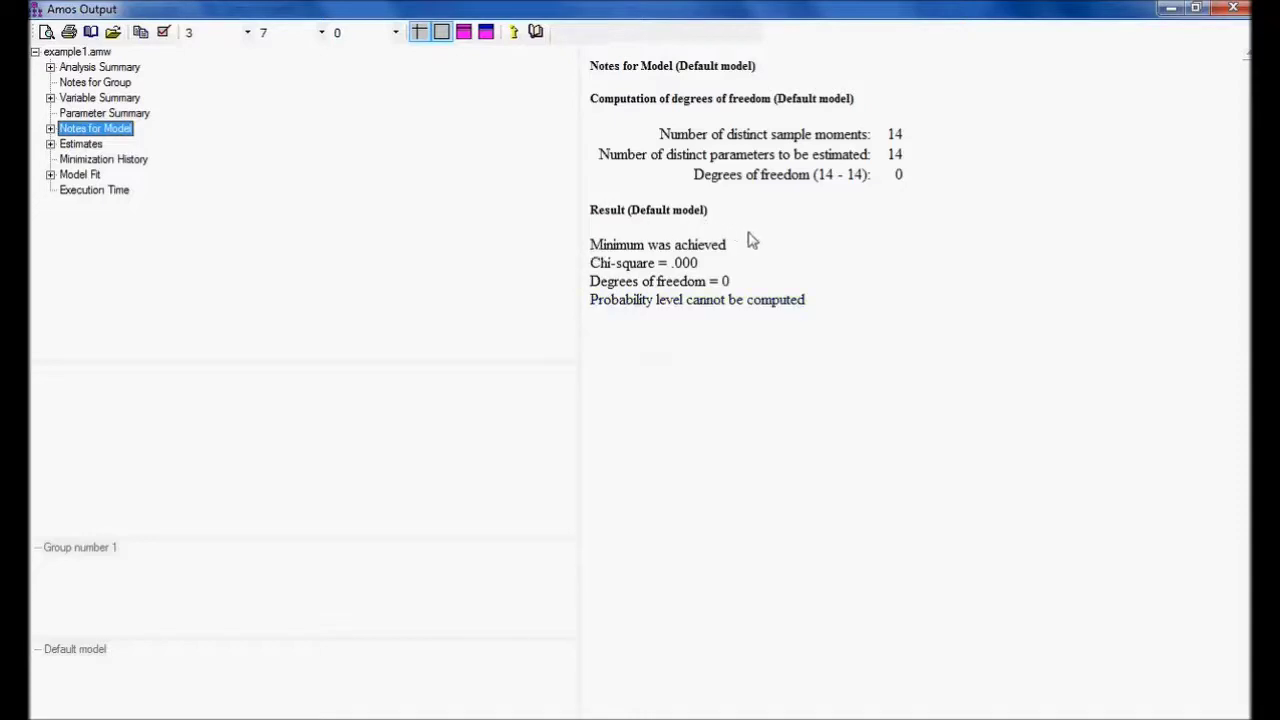
{"action": "left_click", "coordinate": [80, 176]}
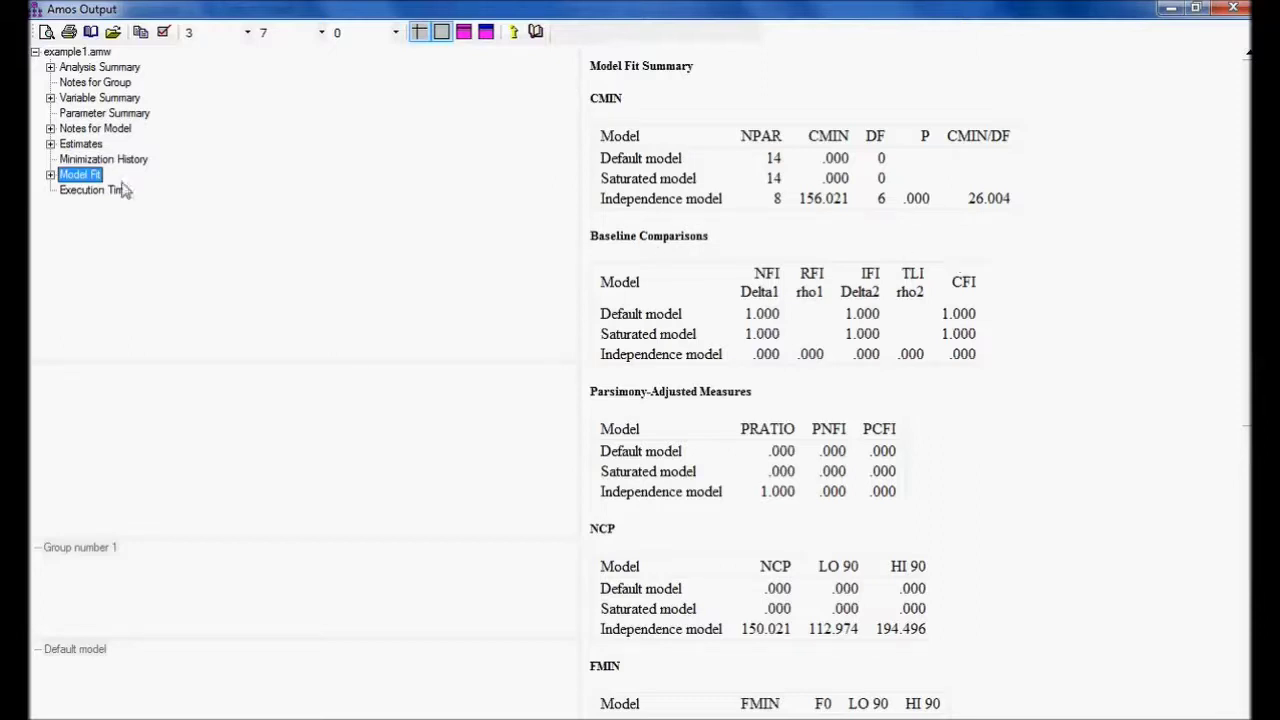
{"action": "left_click", "coordinate": [82, 145]}
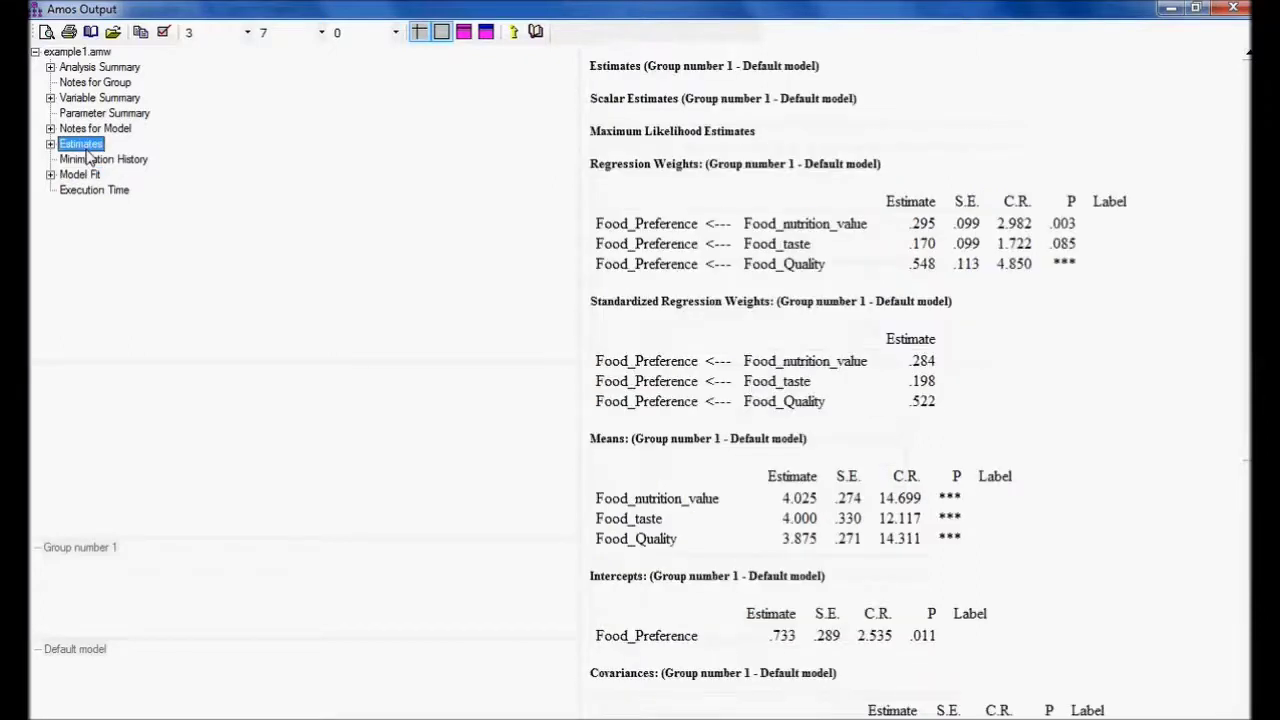
{"action": "left_click", "coordinate": [91, 130]}
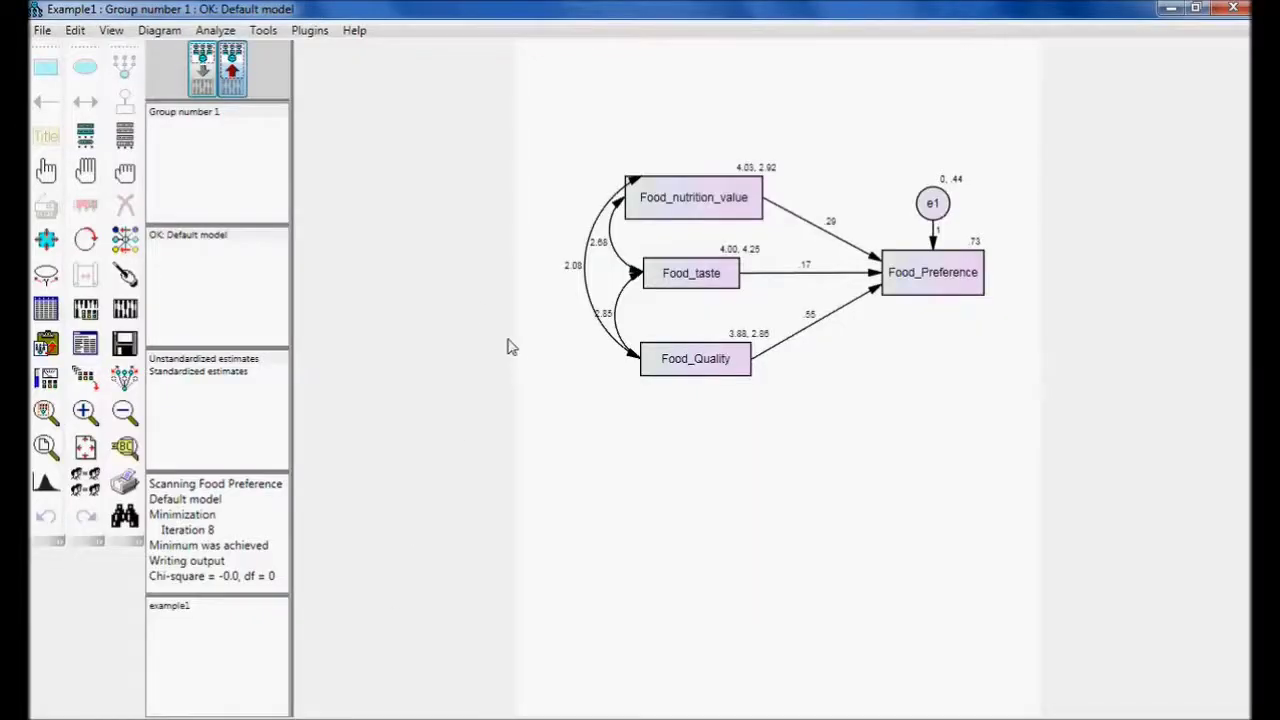
Return to the input path diagram and delete the covariance between Food_nutrition_value and Food_Quality
{"action": "left_click", "coordinate": [202, 72]}
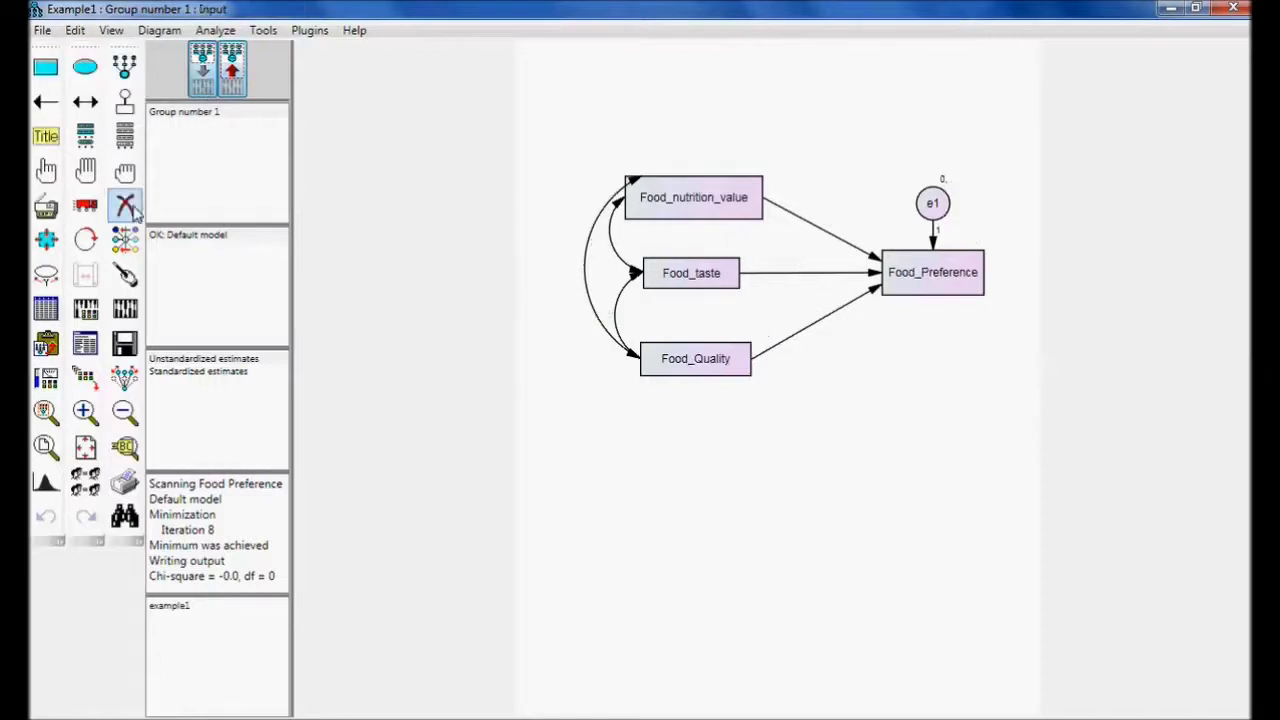
{"action": "left_click", "coordinate": [126, 206]}
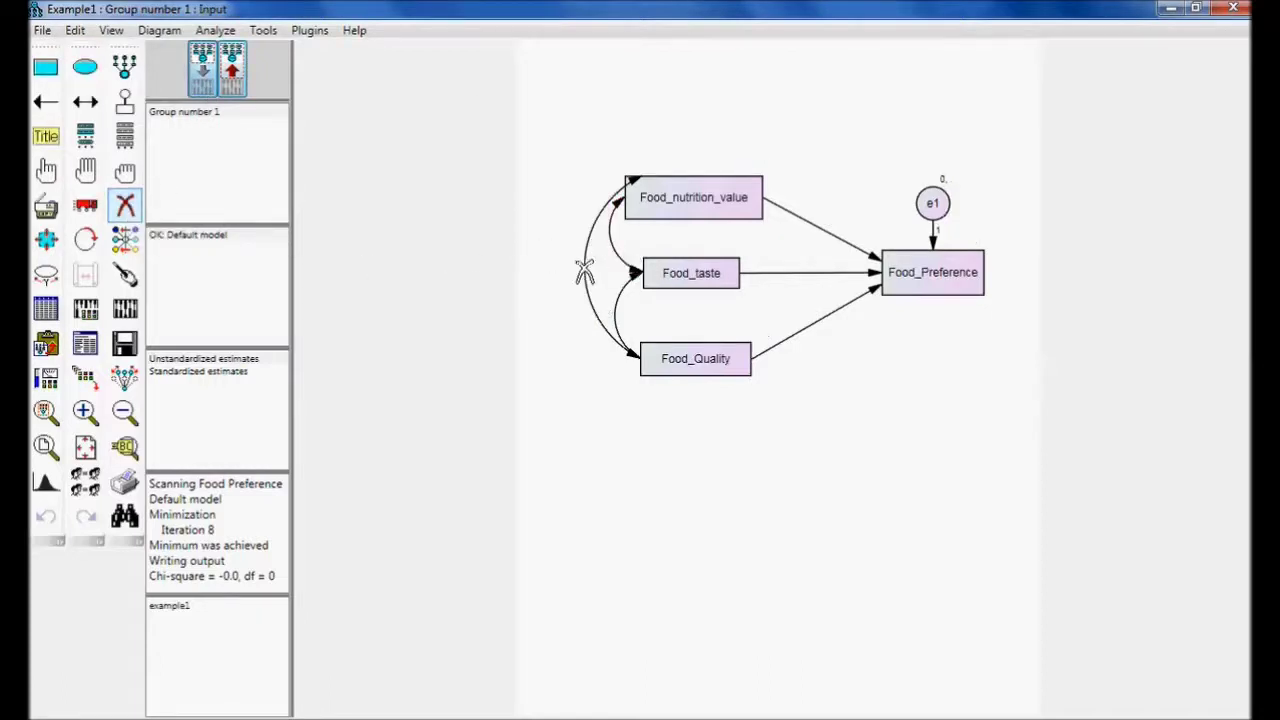
{"action": "left_click", "coordinate": [633, 184]}
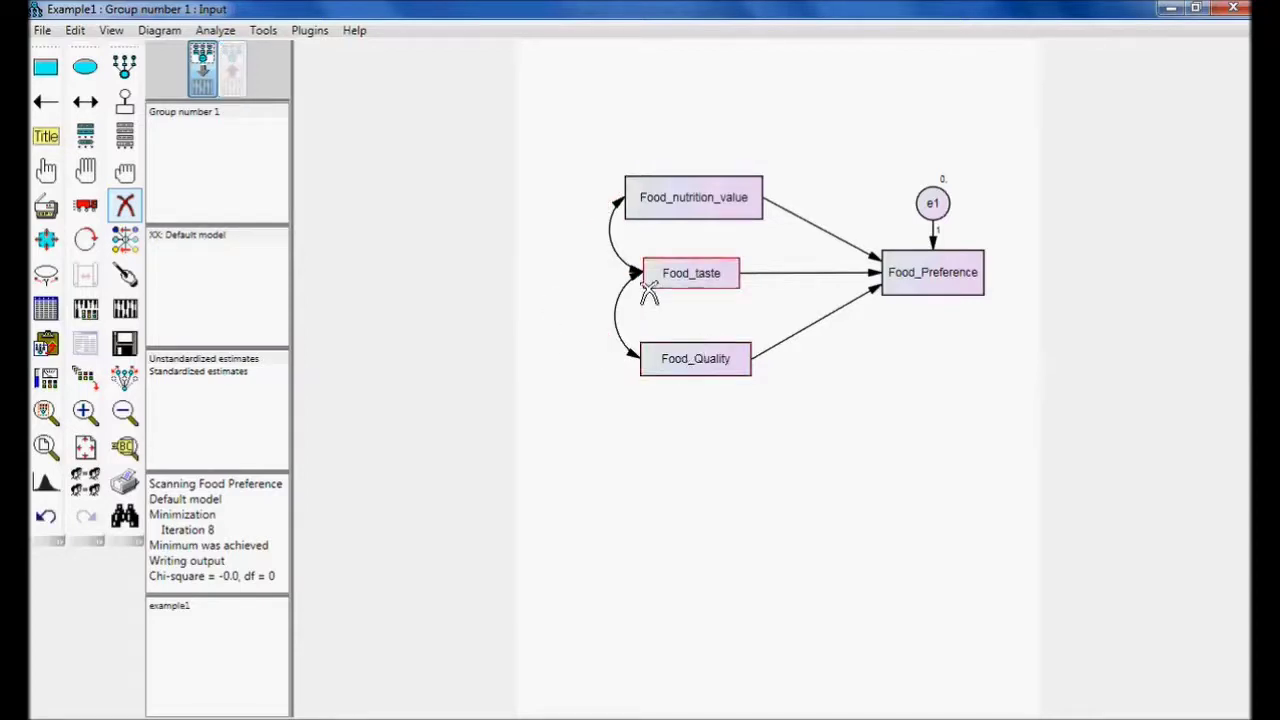
{"action": "left_click", "coordinate": [130, 205]}
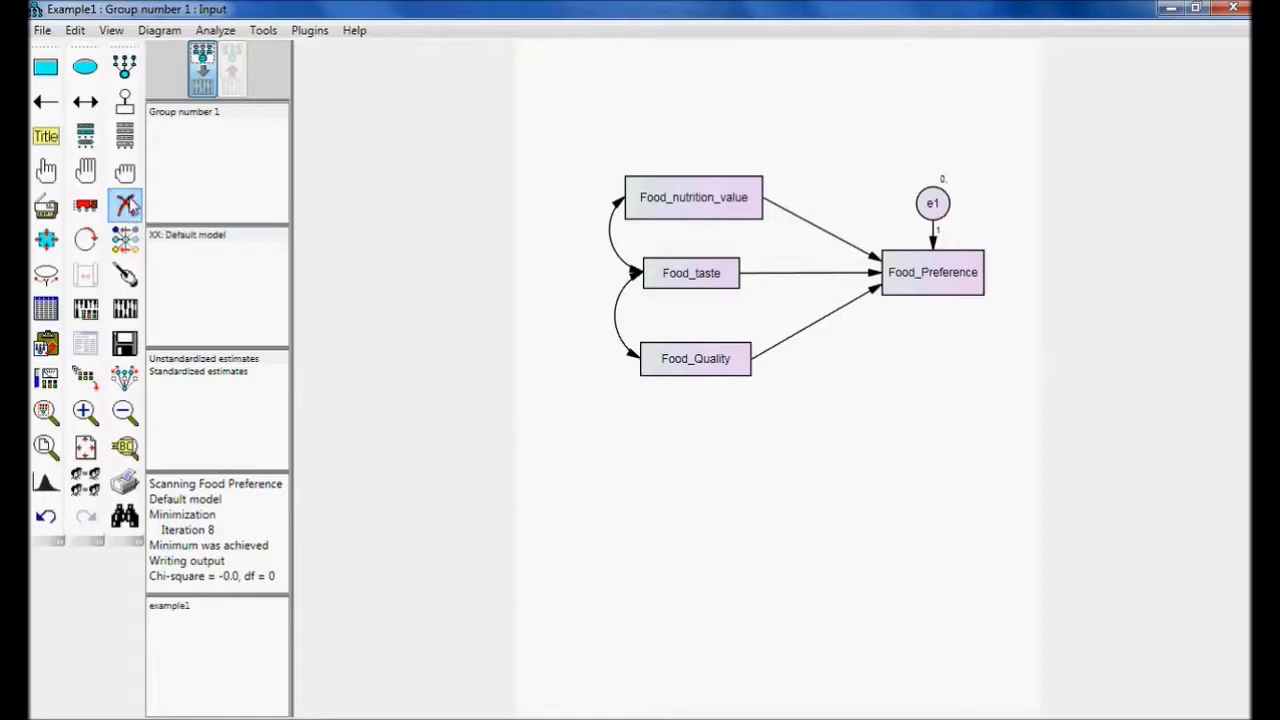
Calculate the estimates, proceeding with the analysis despite the uncorrelated variables, and show the estimates on the path diagram
{"action": "left_click", "coordinate": [124, 312]}
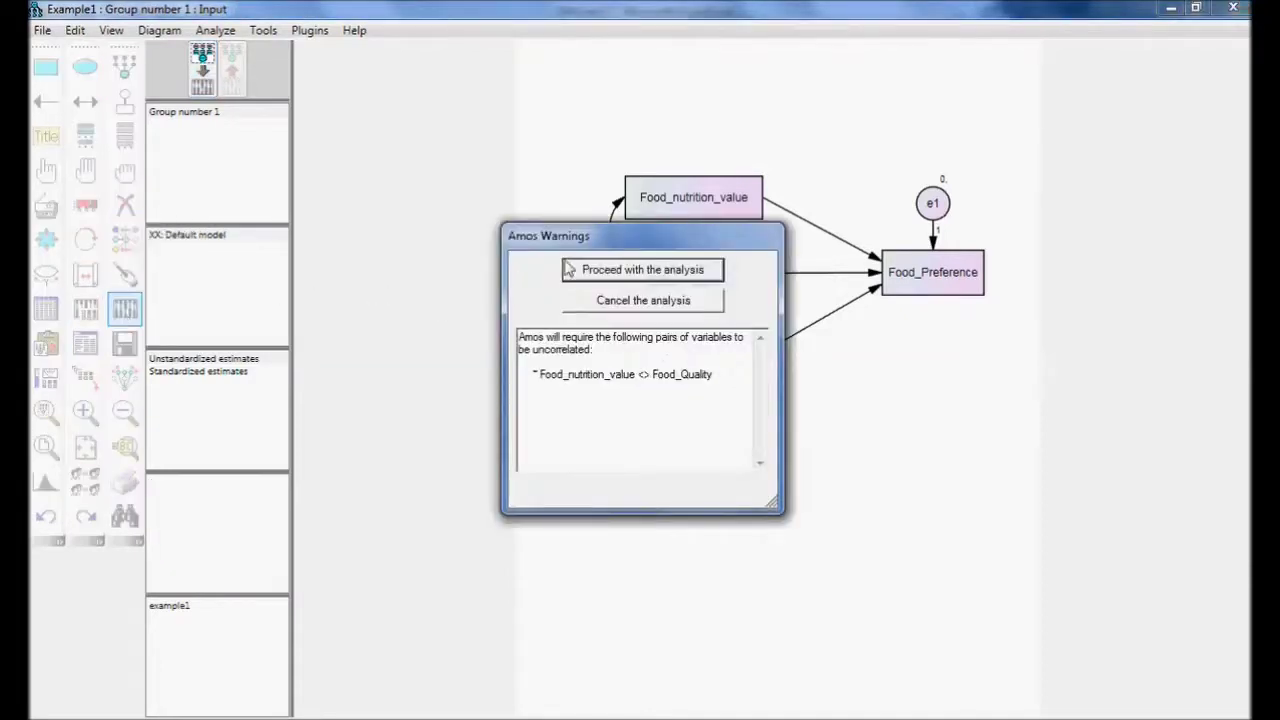
{"action": "left_click", "coordinate": [592, 278]}
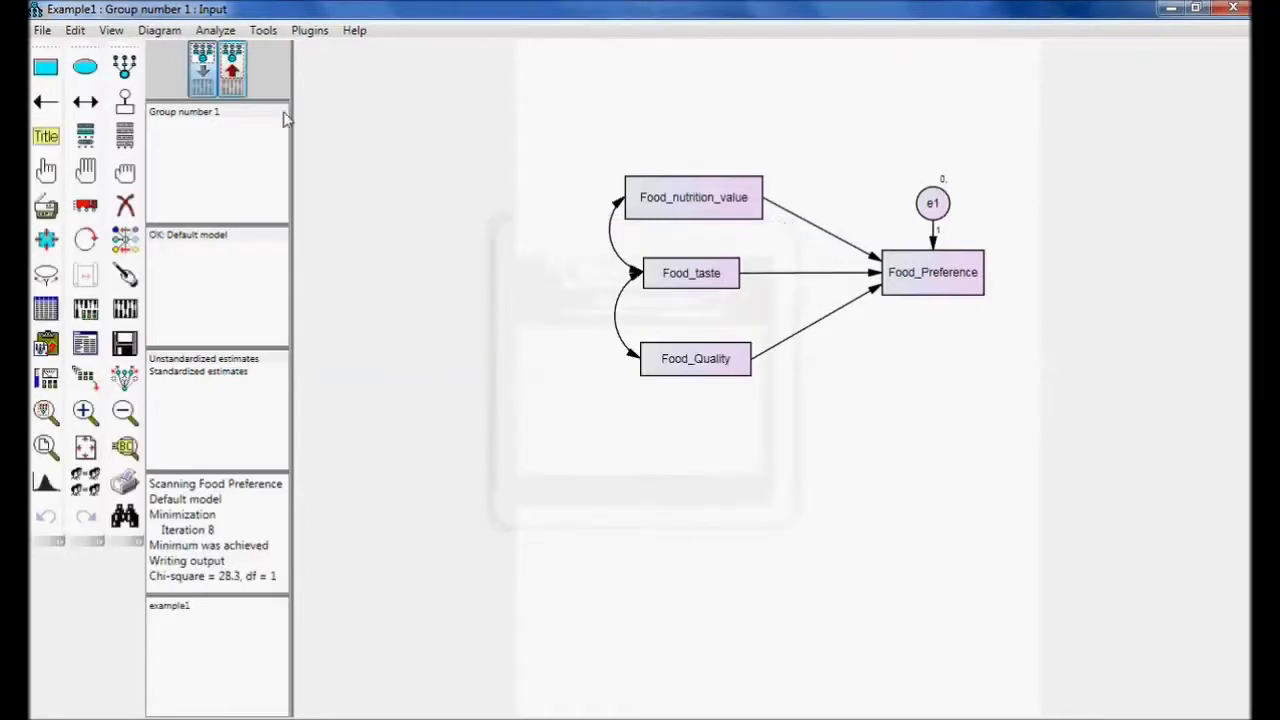
{"action": "left_click", "coordinate": [243, 89]}
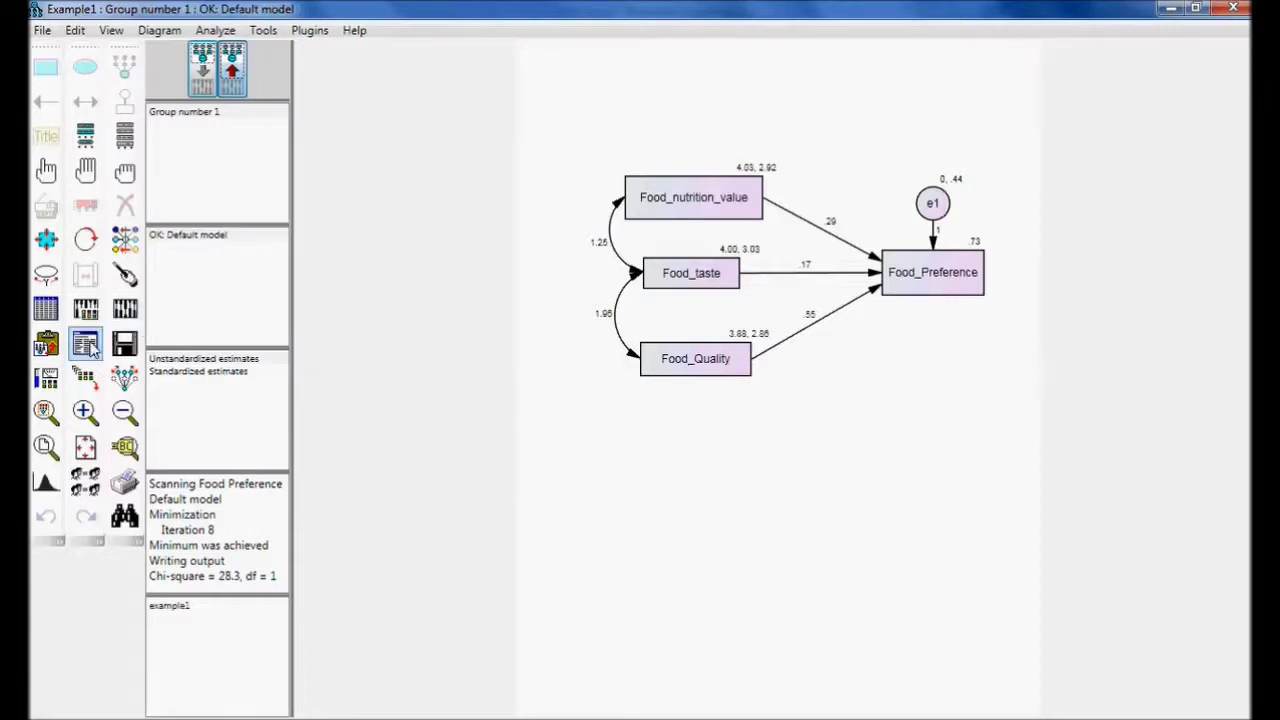
Open the text output and examine the Parameter Summary, Notes for Model, Estimates and Model Fit of the model with the covariance removed
{"action": "left_click", "coordinate": [86, 344]}
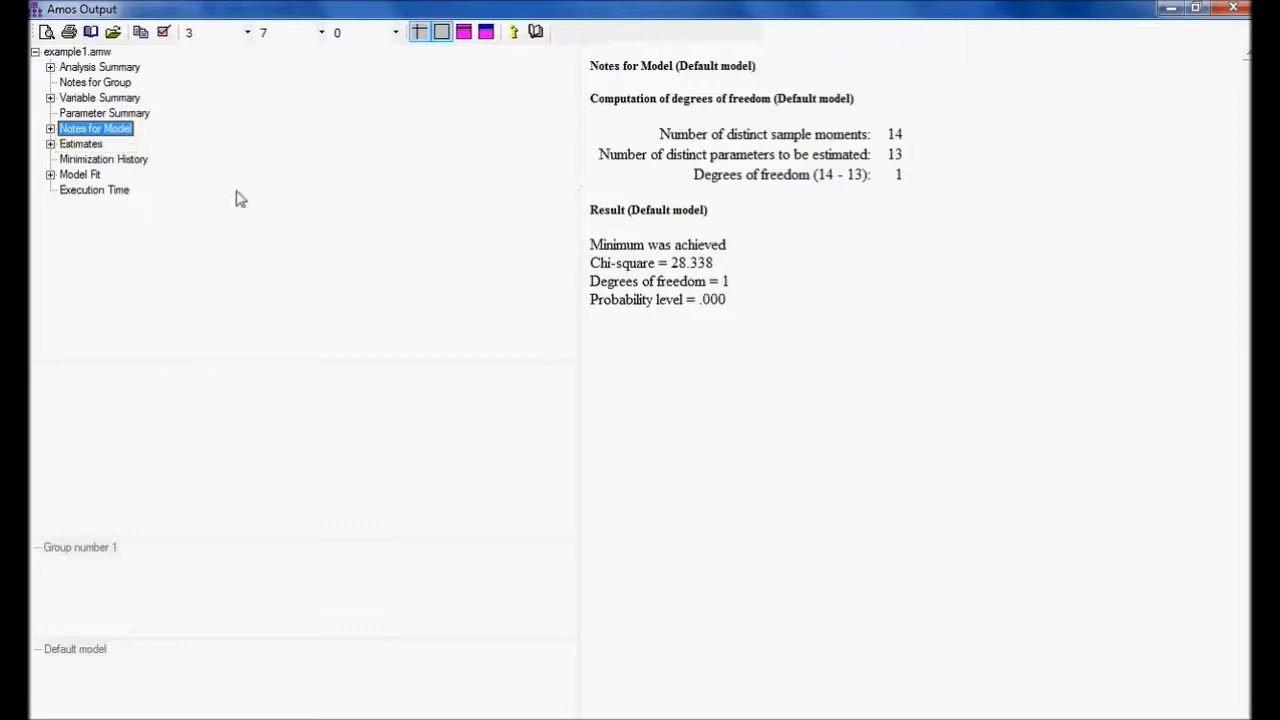
{"action": "left_click", "coordinate": [101, 115]}
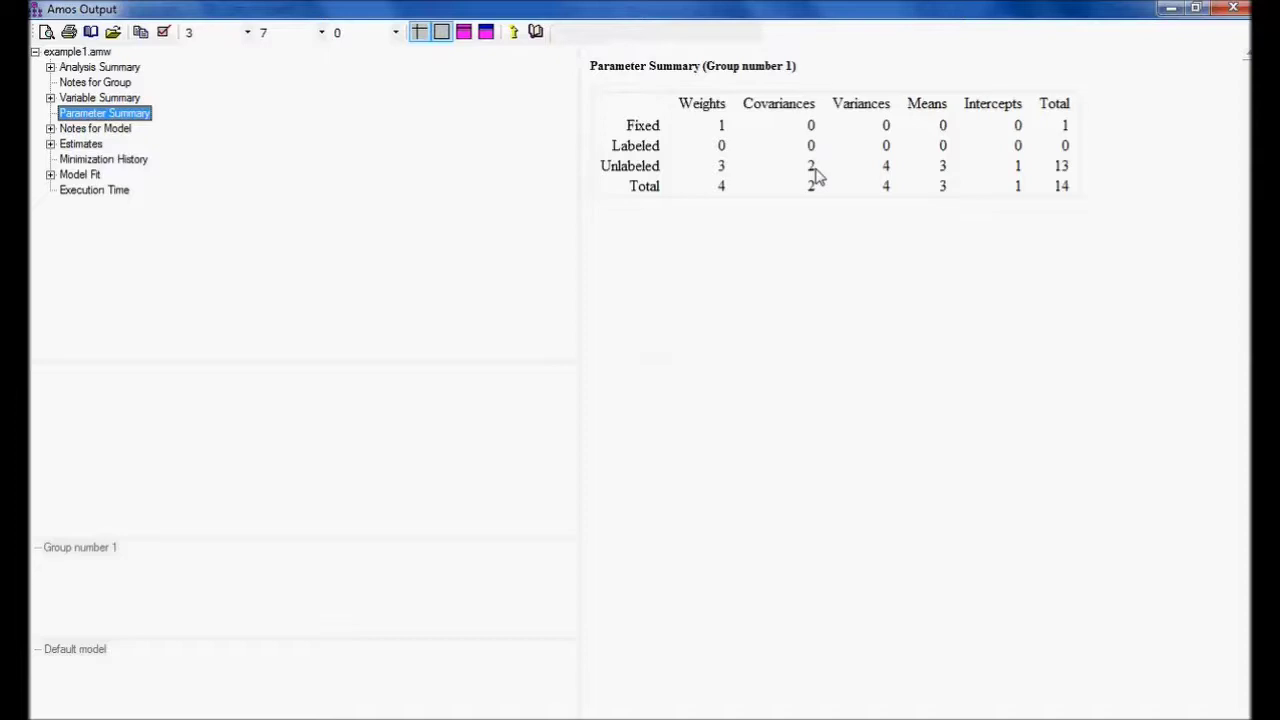
{"action": "left_click", "coordinate": [86, 130]}
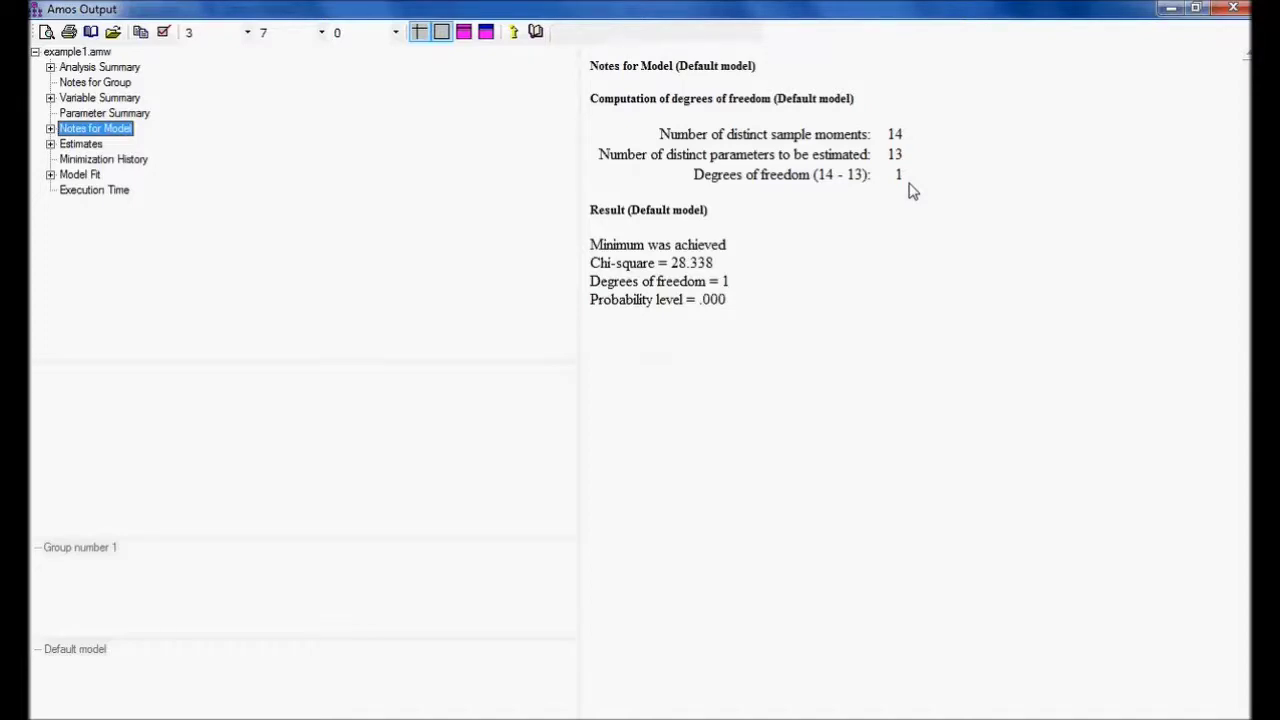
{"action": "left_click", "coordinate": [90, 146]}
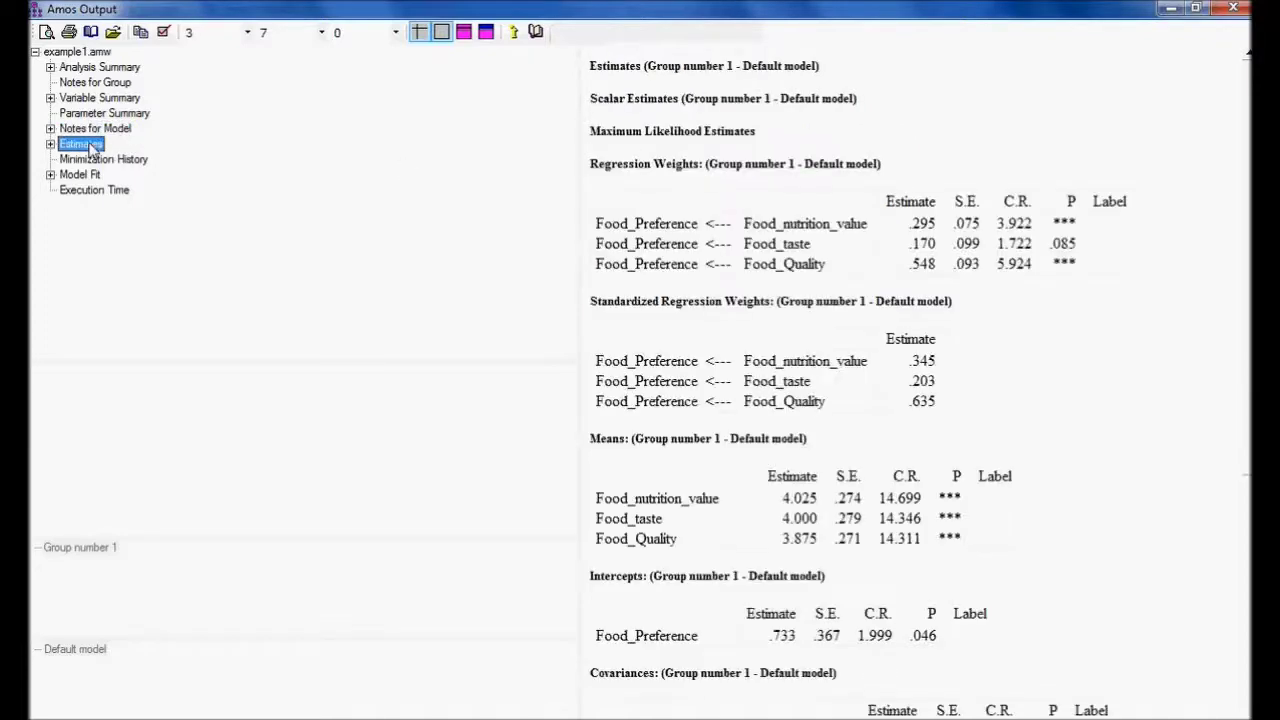
{"action": "left_click", "coordinate": [88, 177]}
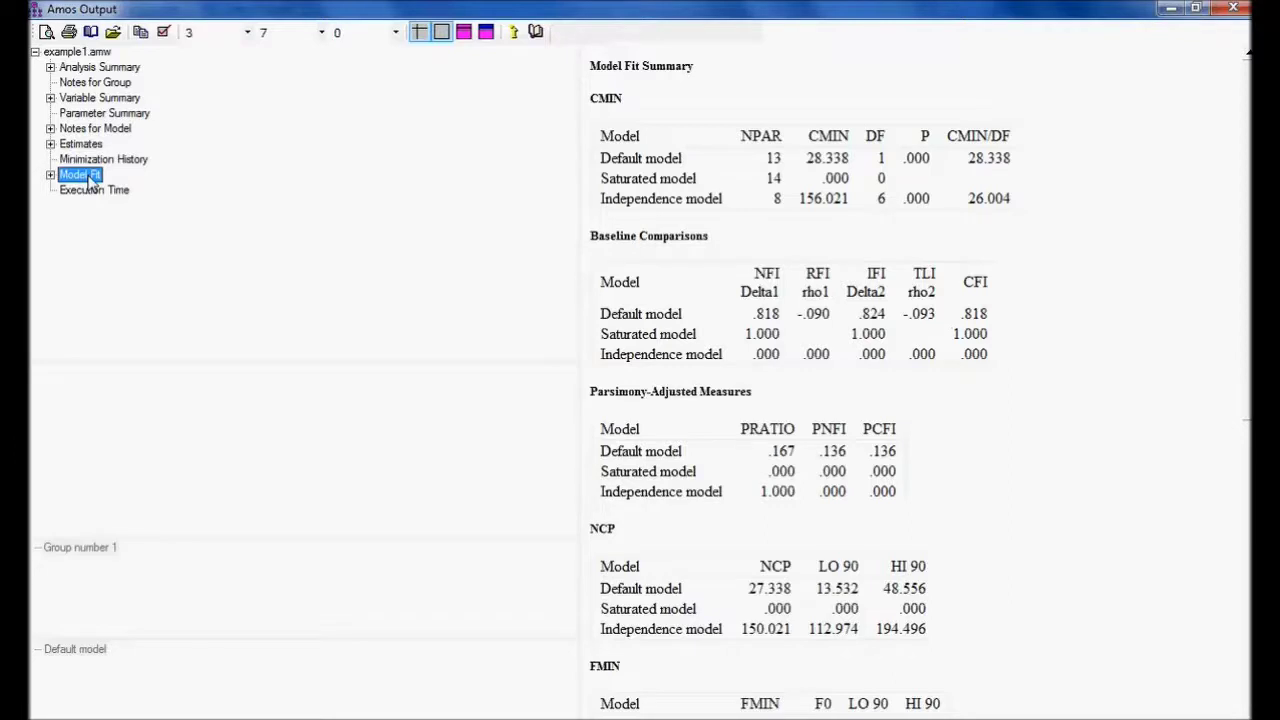
{"action": "left_click", "coordinate": [106, 131]}
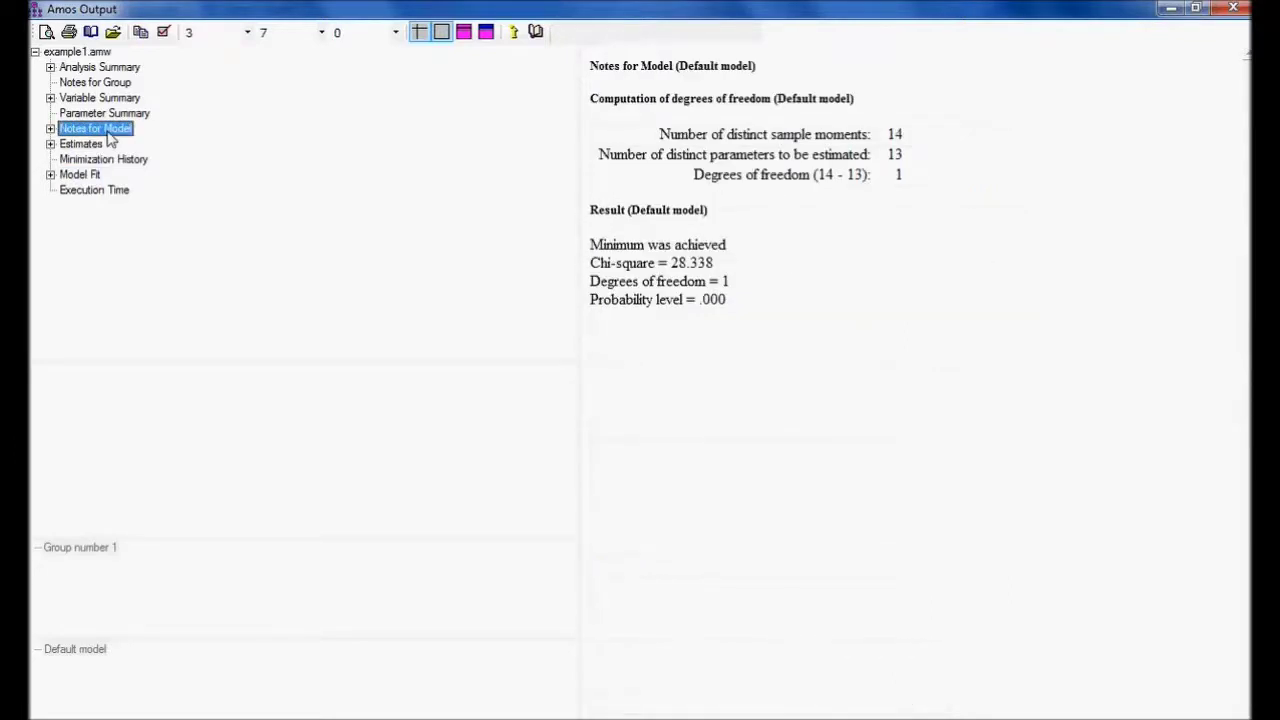
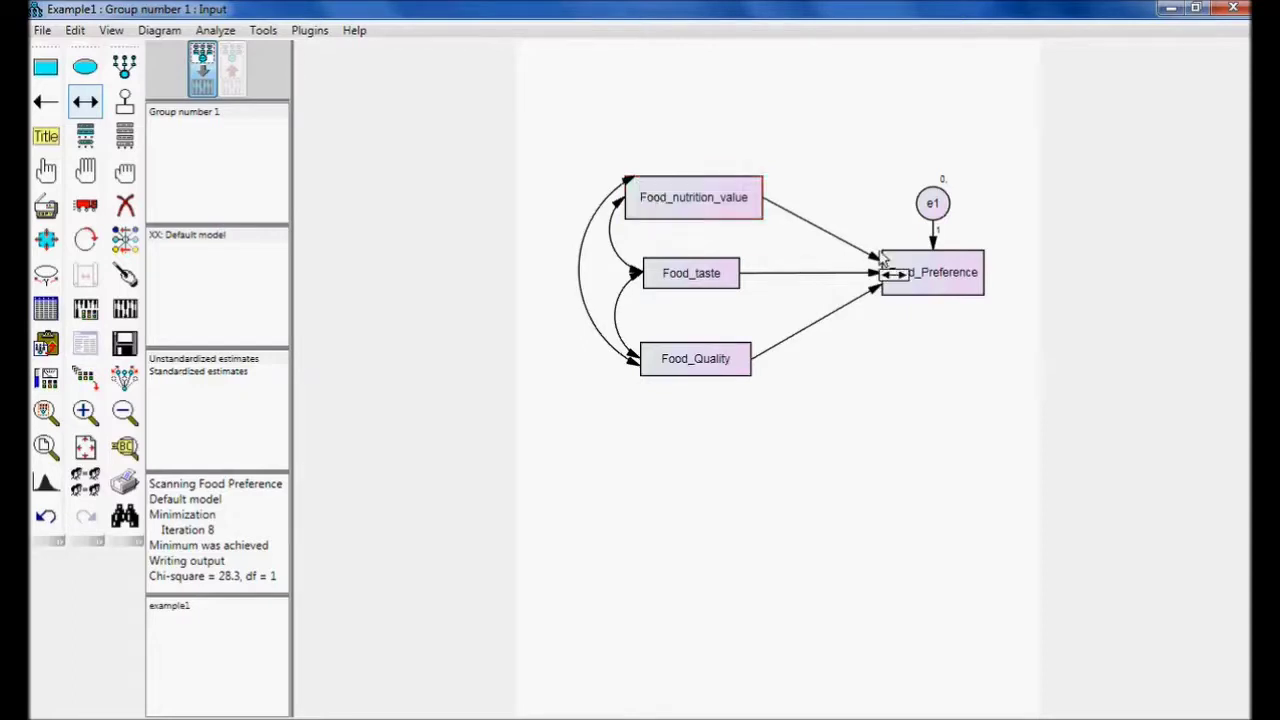
Clear the mean of error term e1 in its object properties so that it is no longer fixed
{"action": "left_click", "coordinate": [85, 101]}
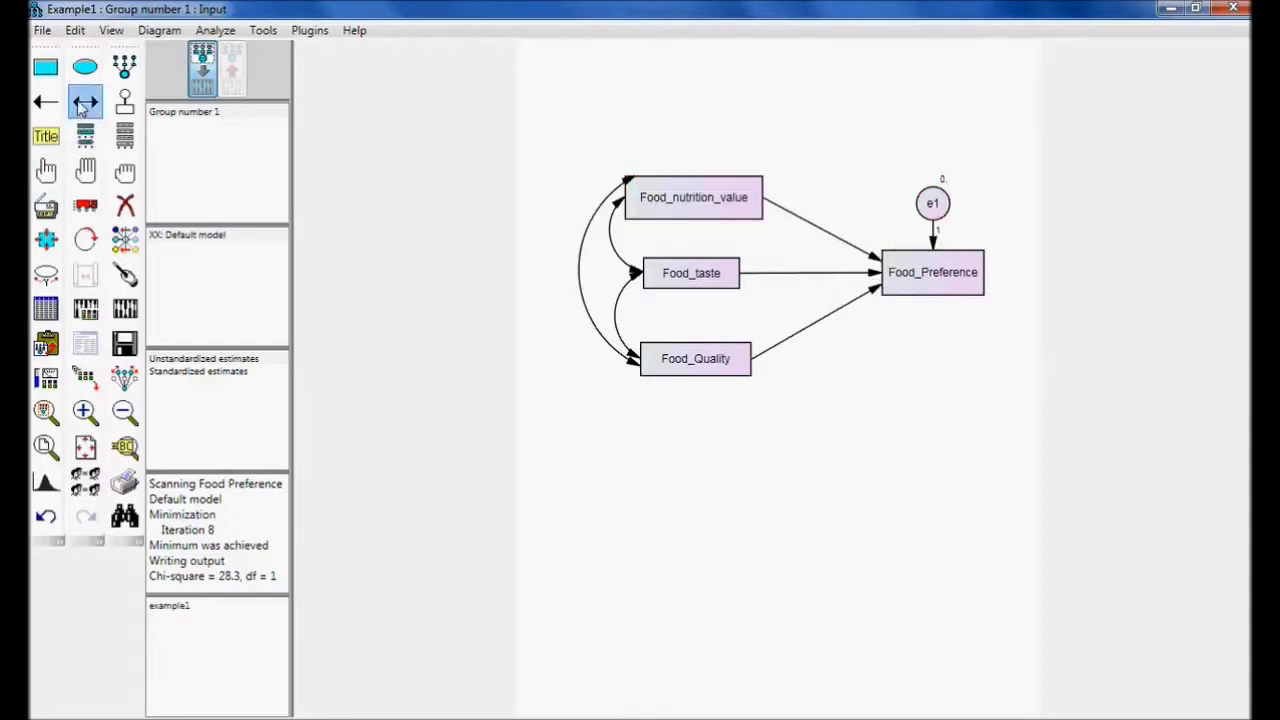
{"action": "double_click", "coordinate": [938, 203]}
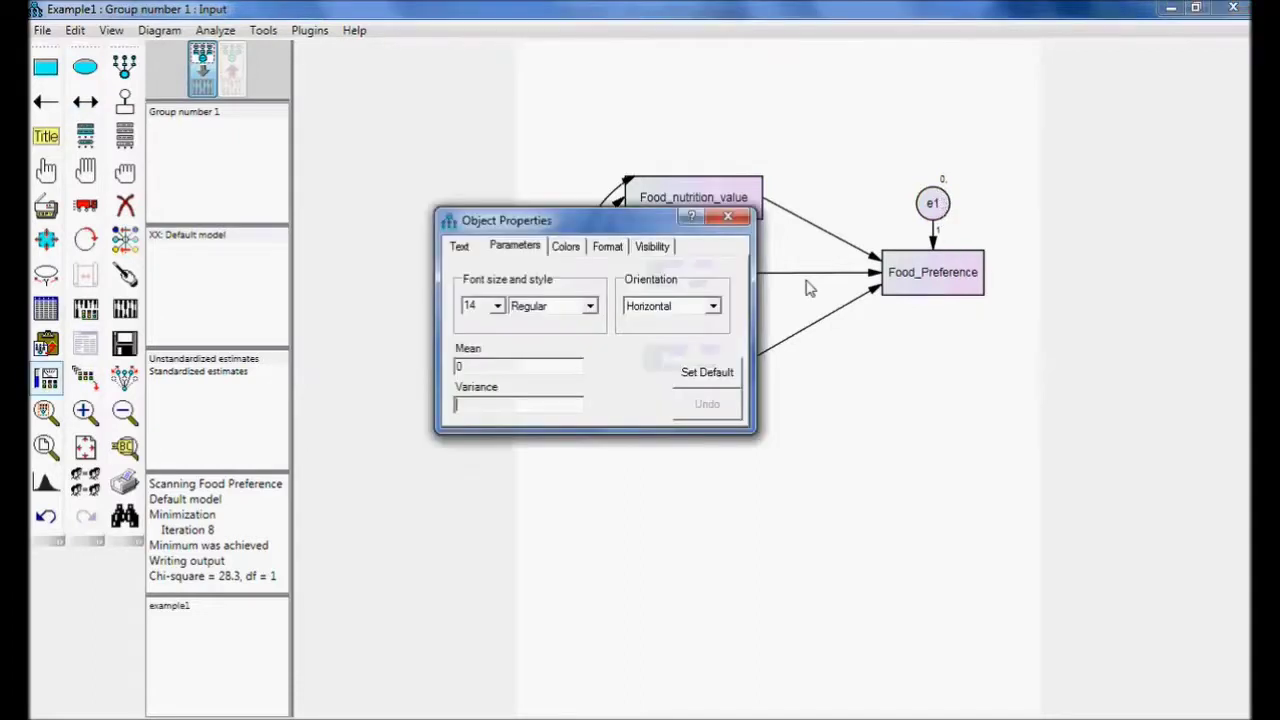
{"action": "left_click", "coordinate": [540, 365]}
{"action": "key", "text": "BackSpace"}
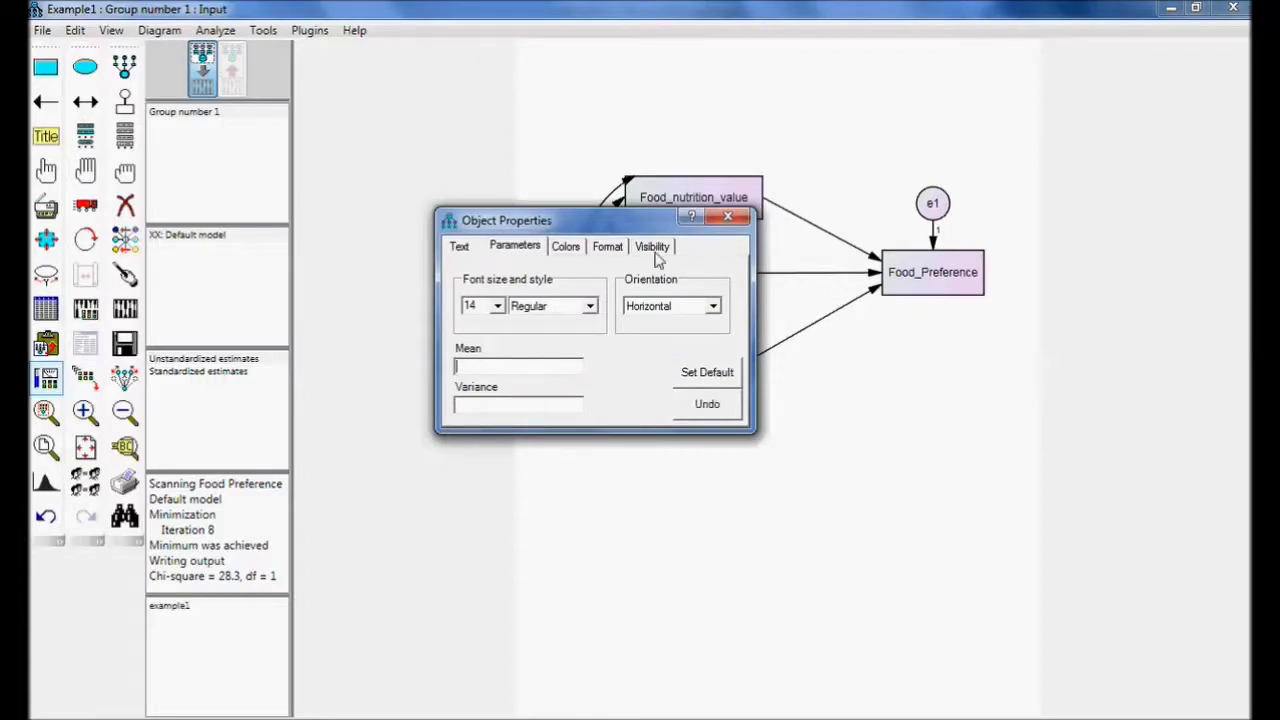
{"action": "left_click", "coordinate": [712, 219]}
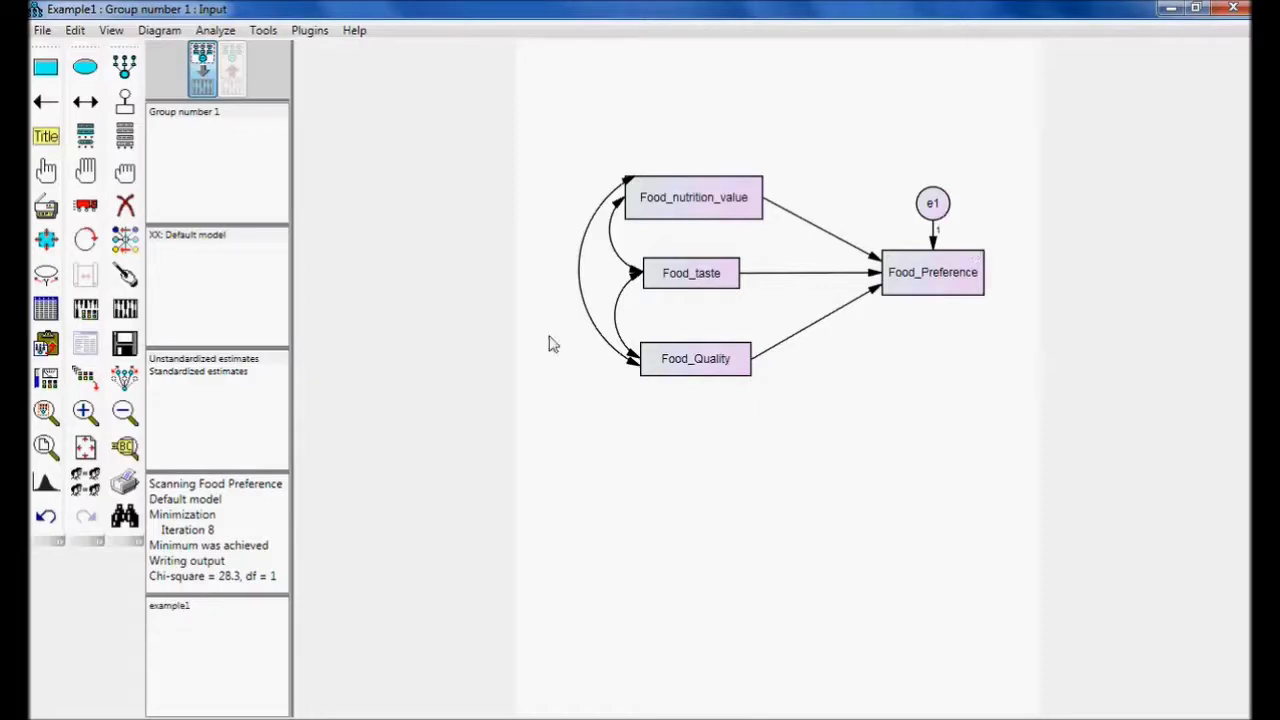
Calculate the estimates for the model with the unconstrained error mean and open its text output
{"action": "left_click", "coordinate": [125, 312]}
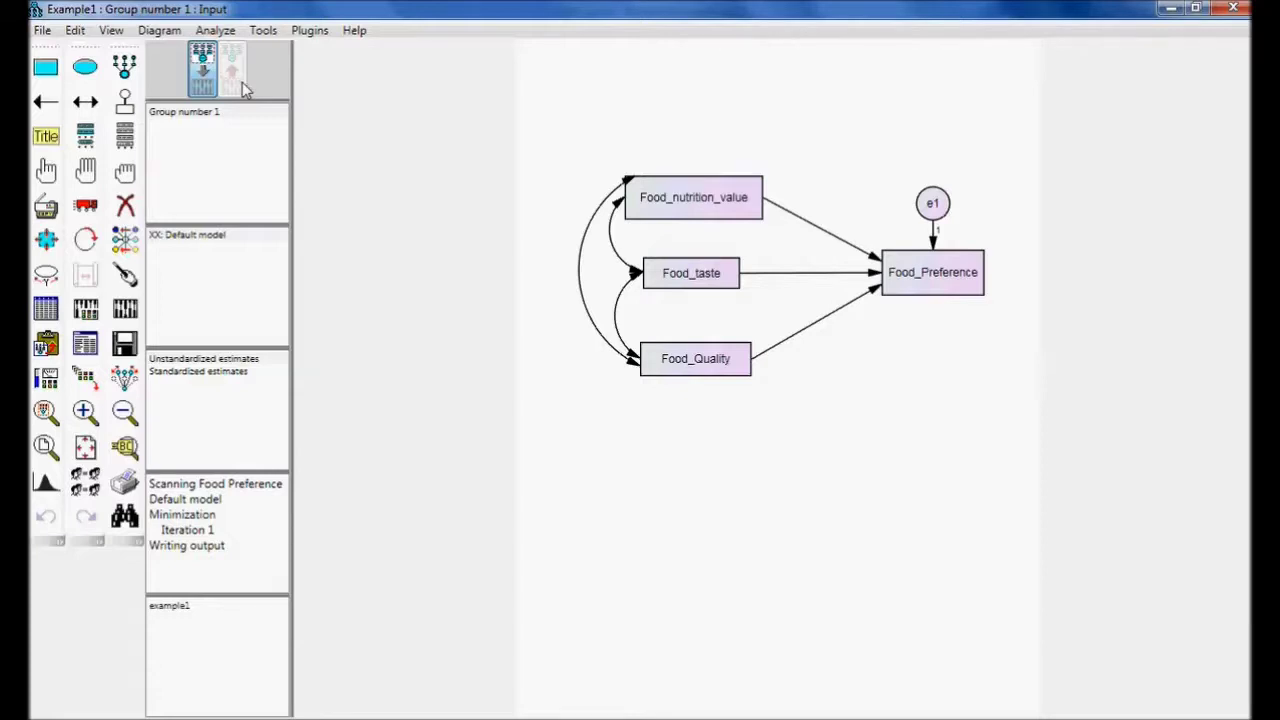
{"action": "left_click", "coordinate": [88, 345]}
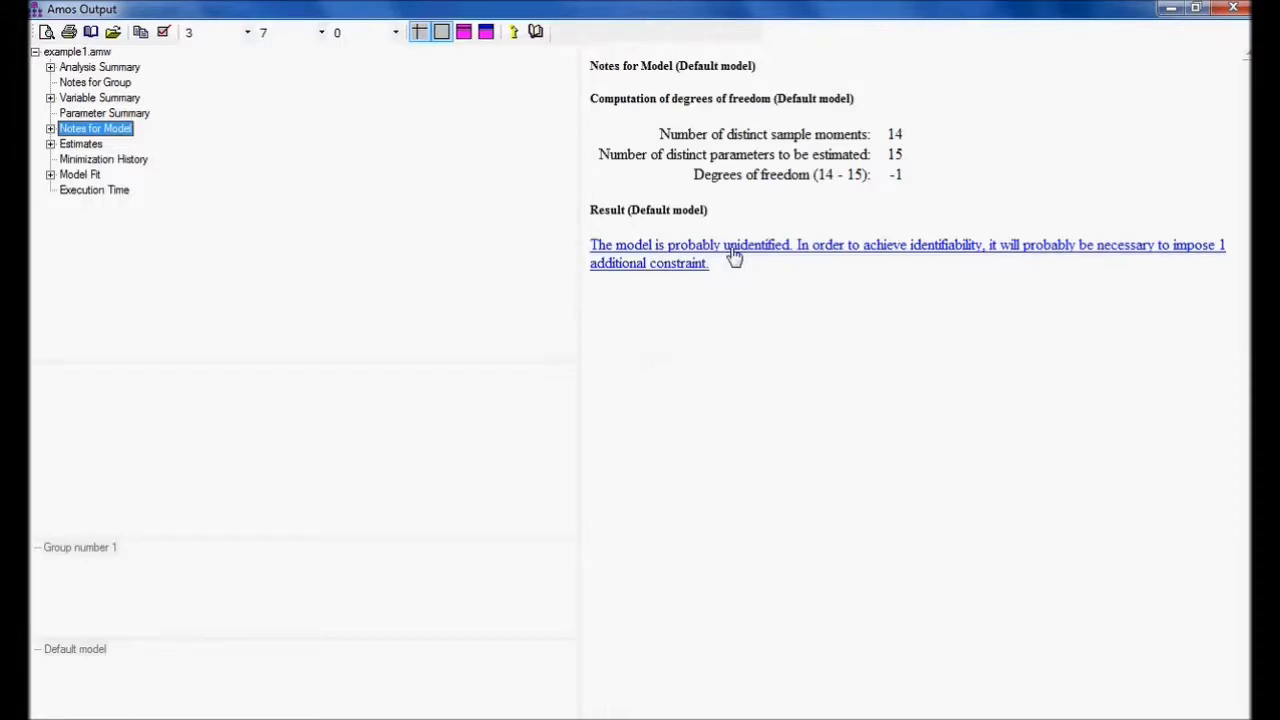
Review the Estimates, Model Fit and Notes for Model results of the model with the unconstrained error mean
{"action": "left_click", "coordinate": [77, 145]}
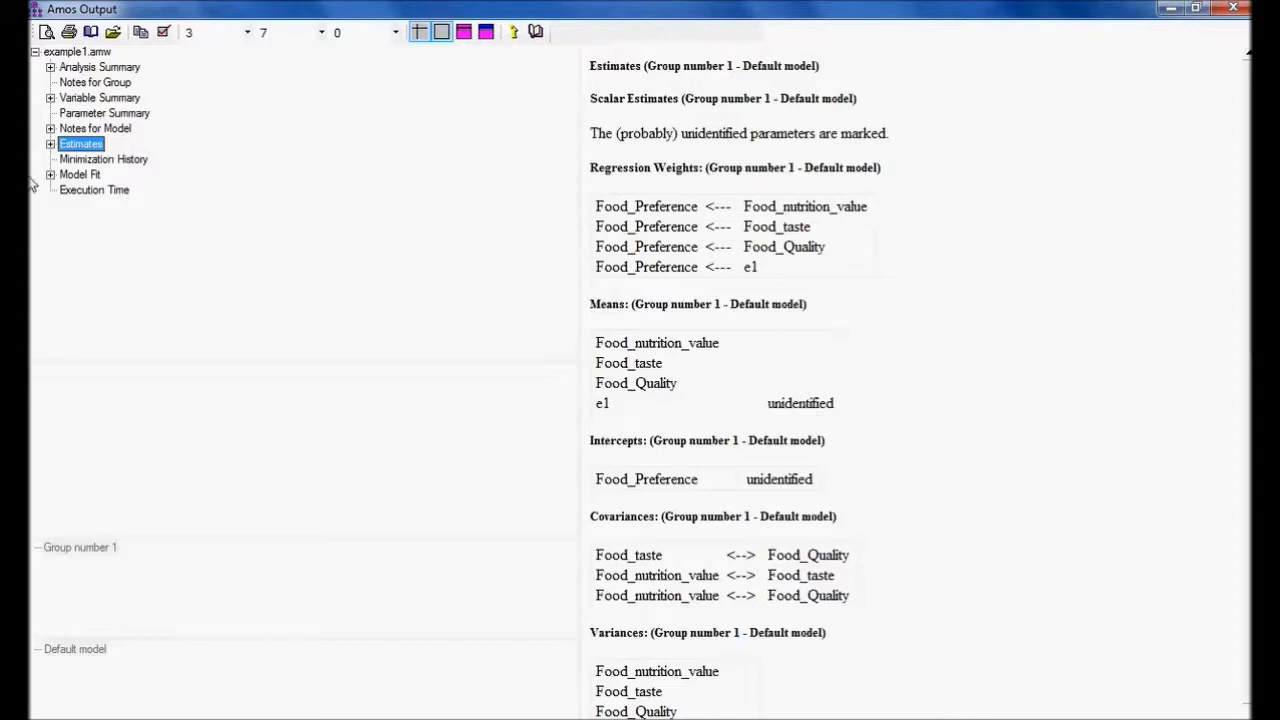
{"action": "left_click", "coordinate": [97, 176]}
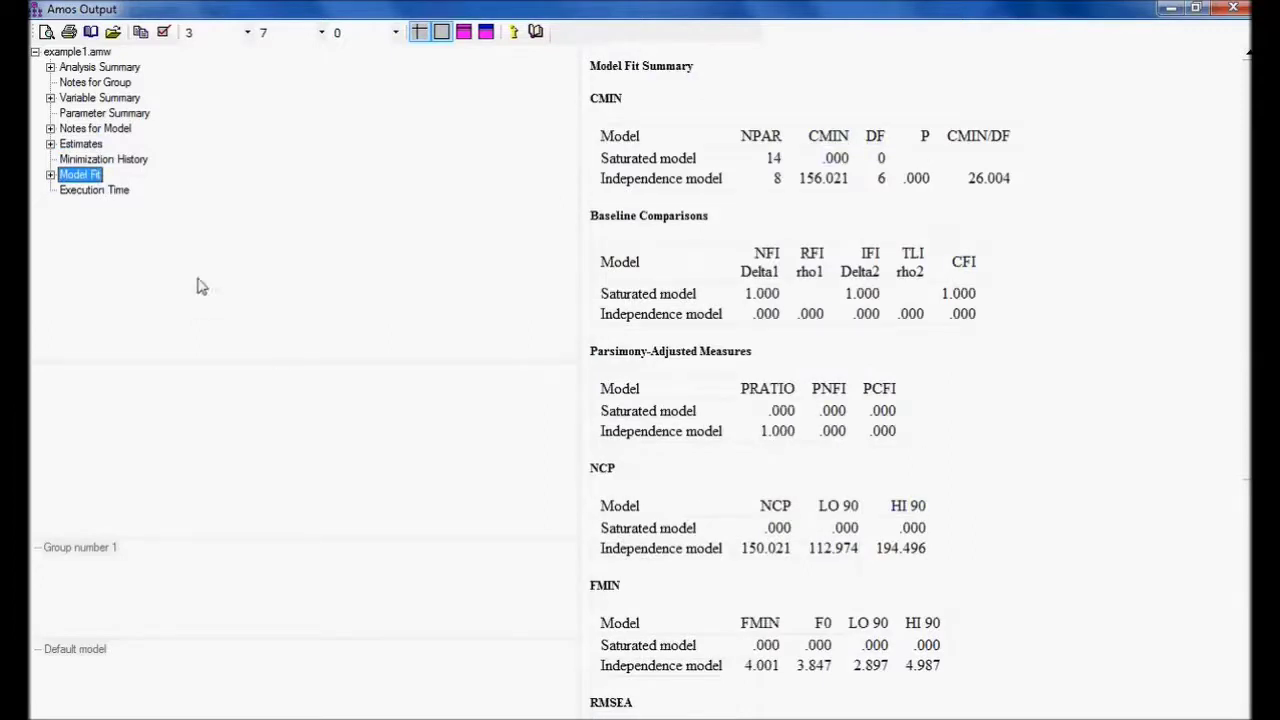
{"action": "left_click", "coordinate": [84, 146]}
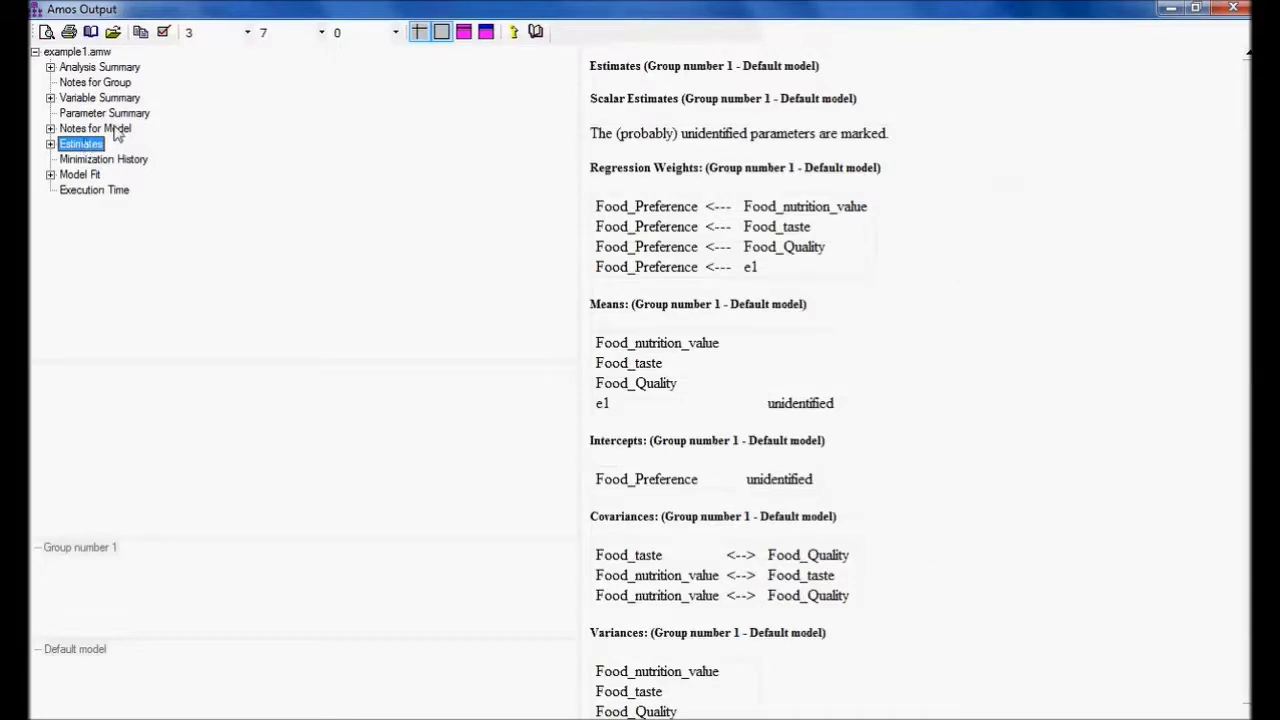
{"action": "left_click", "coordinate": [118, 131]}
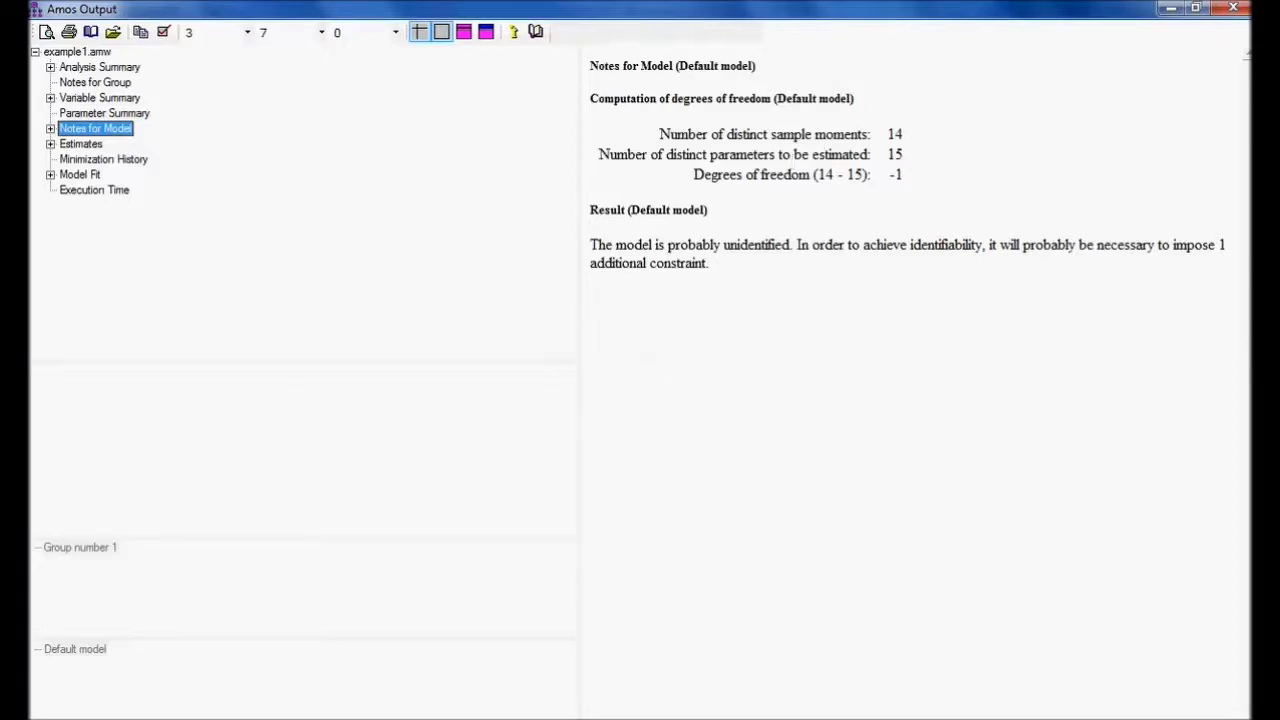
Go back to the path diagram and set the mean of error term e1 to 0
{"action": "key", "text": "alt+Tab"}
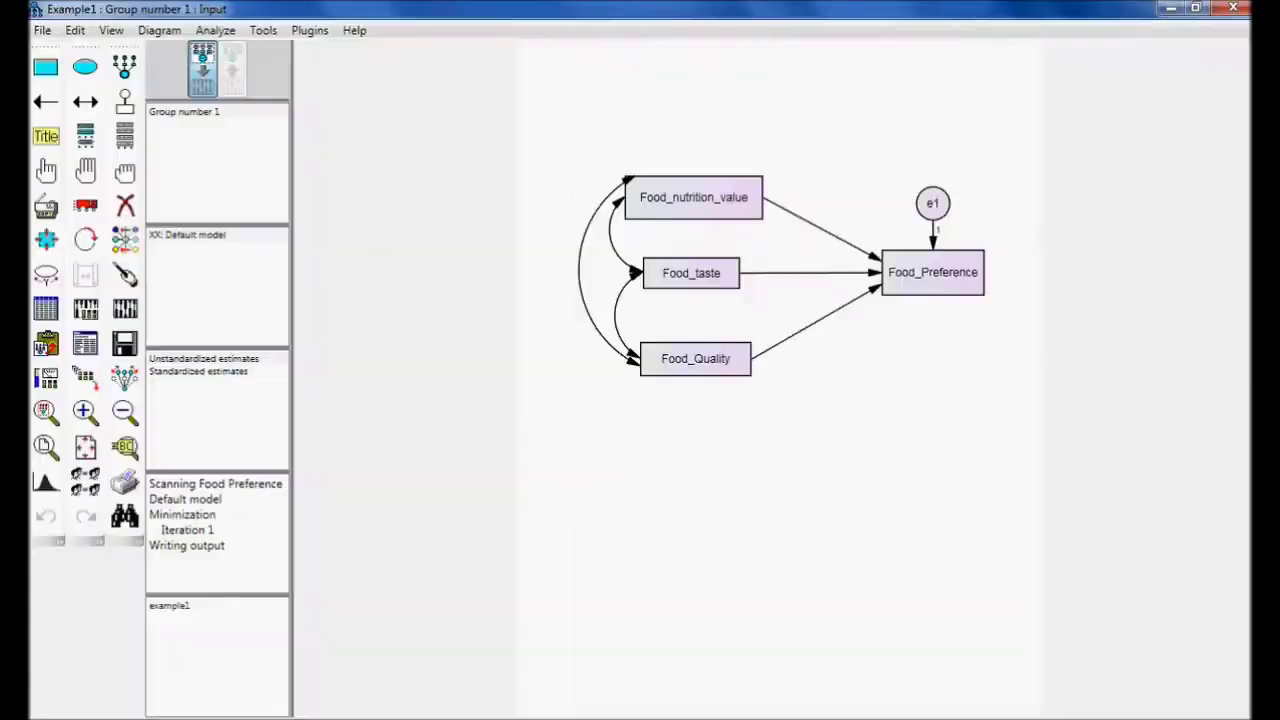
{"action": "double_click", "coordinate": [940, 204]}
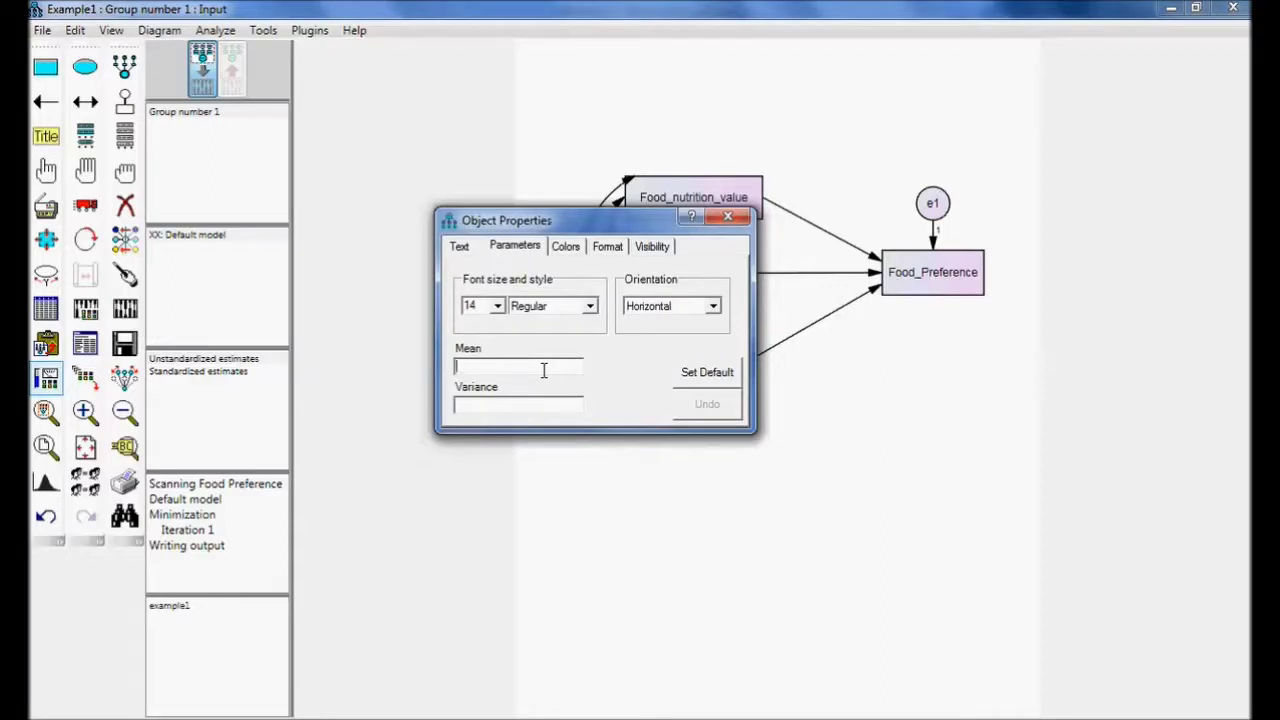
{"action": "type", "text": "0"}
{"action": "left_click", "coordinate": [728, 218]}
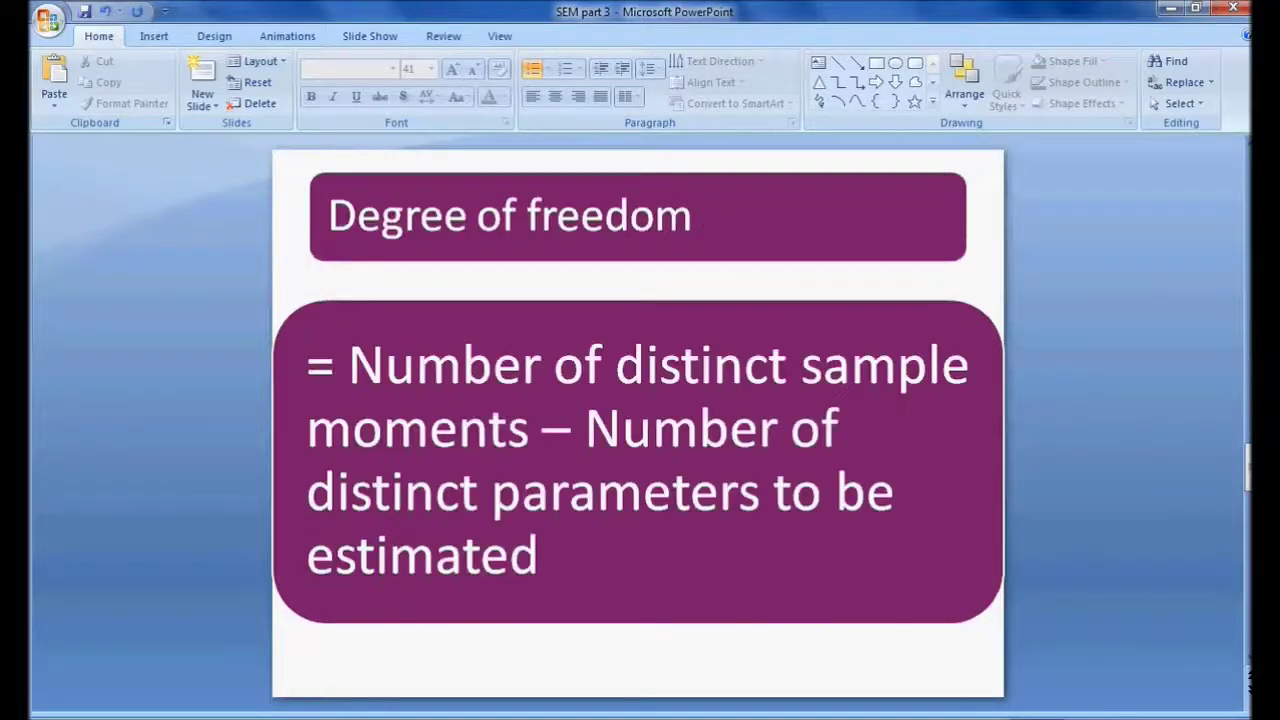
Read the PowerPoint slides on how degrees of freedom determine whether a model is just identified or unidentified
{"action": "key", "text": "Page_Down"}
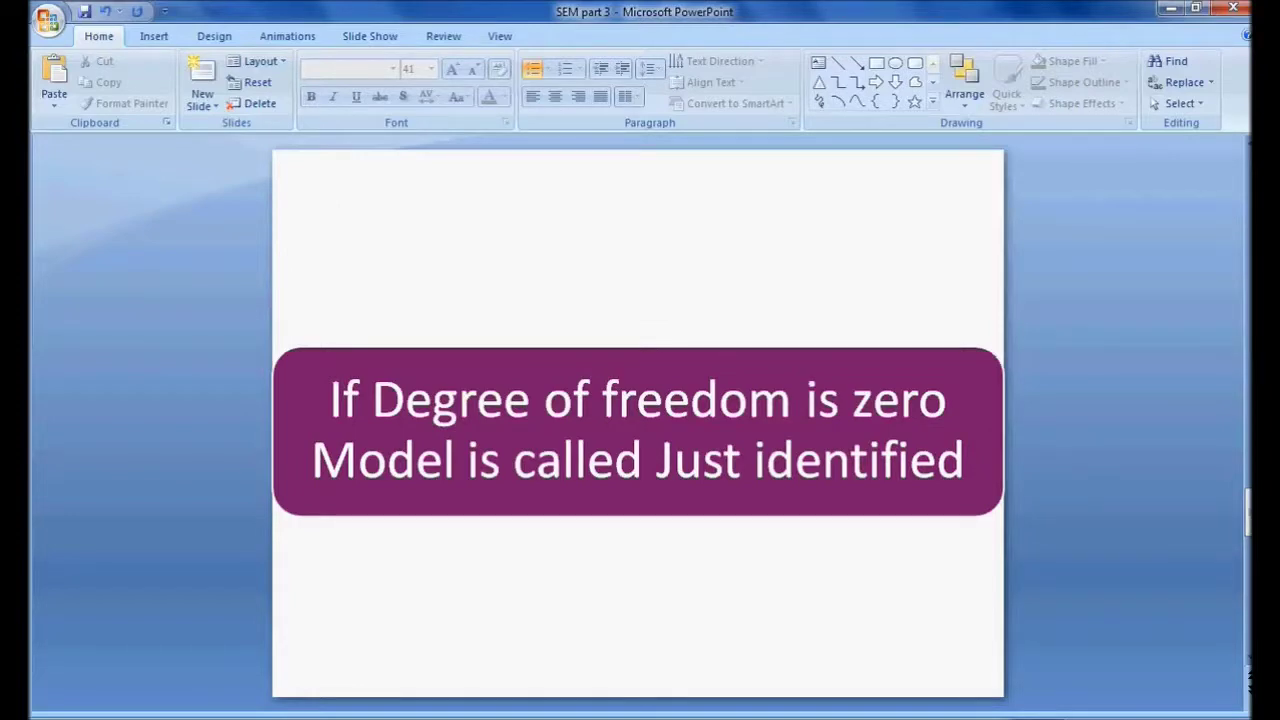
{"action": "key", "text": "Page_Down"}
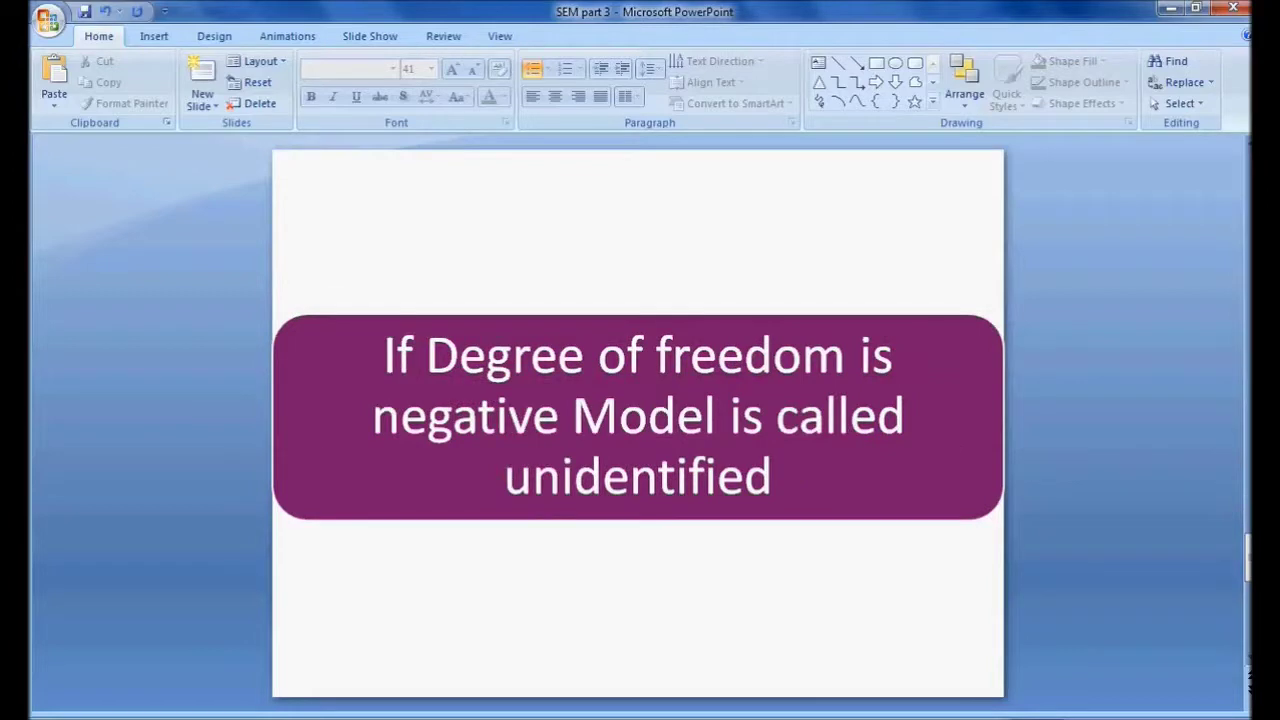